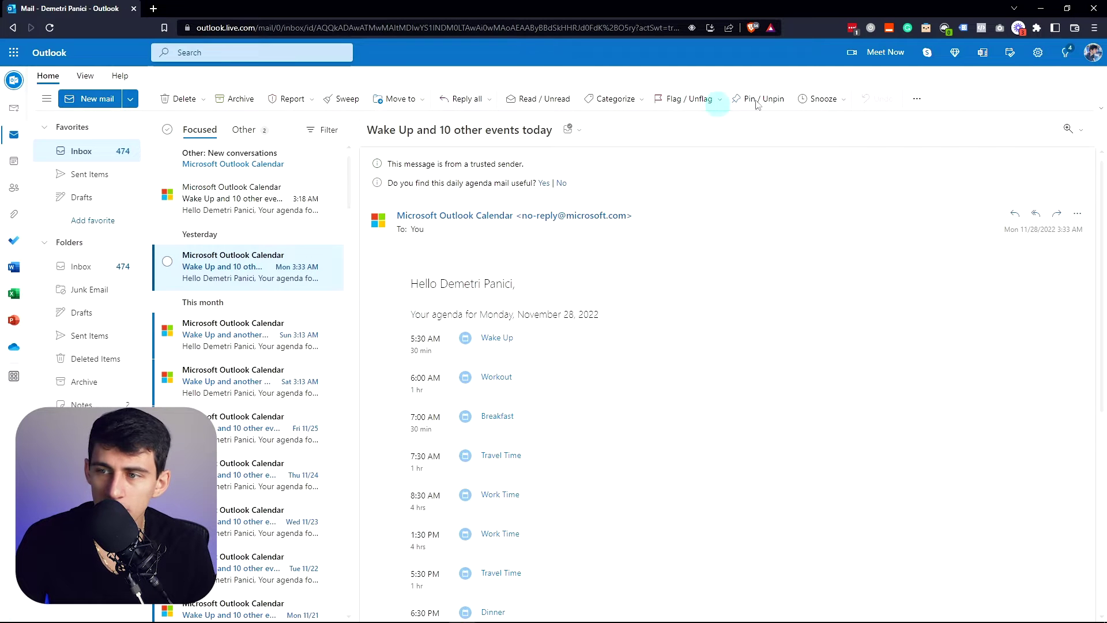
# Create a Brave app shortcut named 'Outlook (Web)' that opens as a window, then launch it.
pyautogui.click(1094, 28)
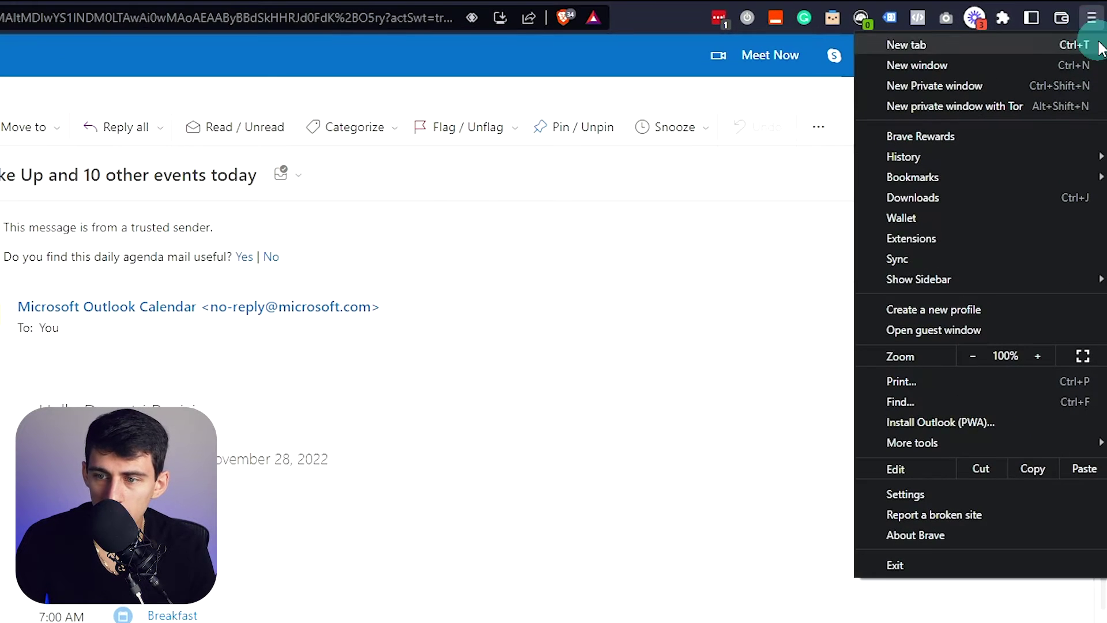
pyautogui.moveTo(922, 442)
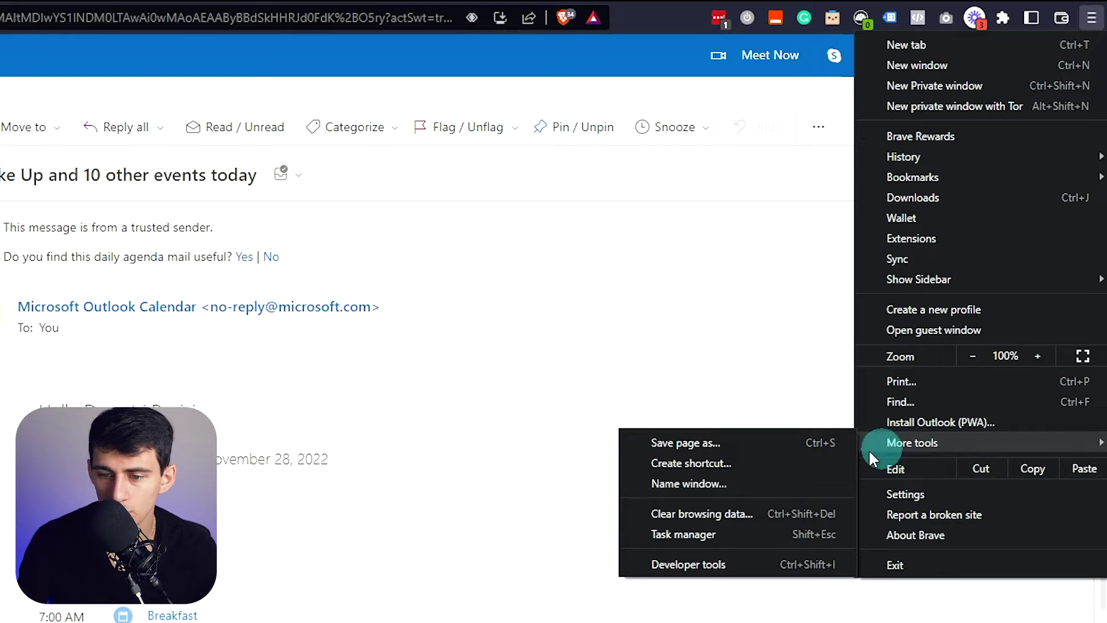
pyautogui.click(677, 457)
pyautogui.moveTo(194, 92); pyautogui.dragTo(170, 102)
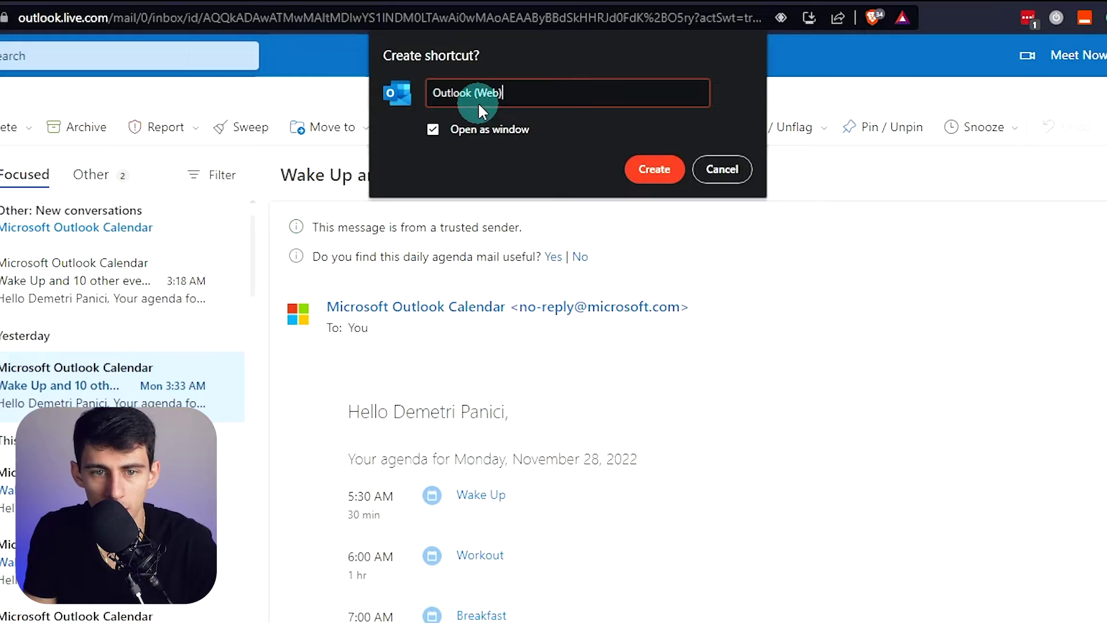
pyautogui.click(655, 169)
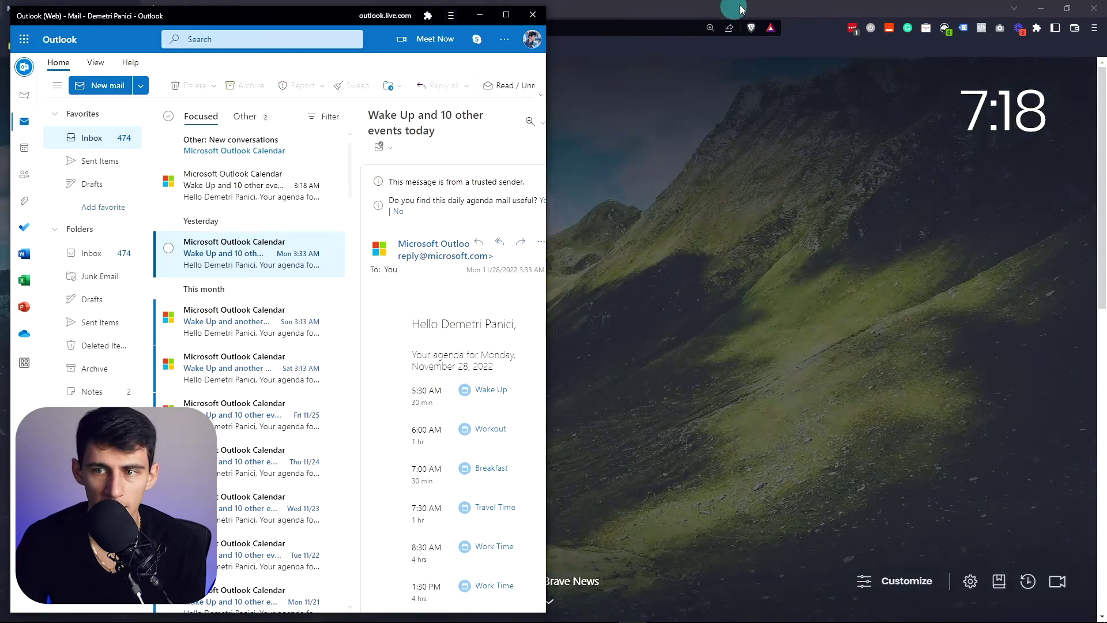
pyautogui.click(707, 102)
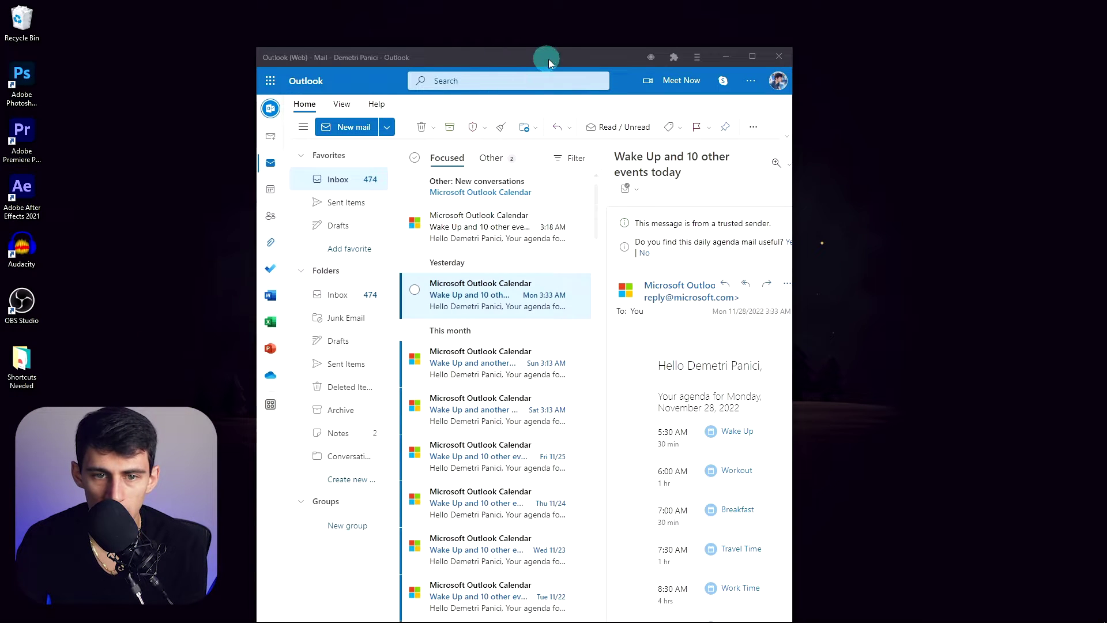
# Maximize the Outlook app window and bring up actions for the newest agenda email.
pyautogui.doubleClick(563, 58)
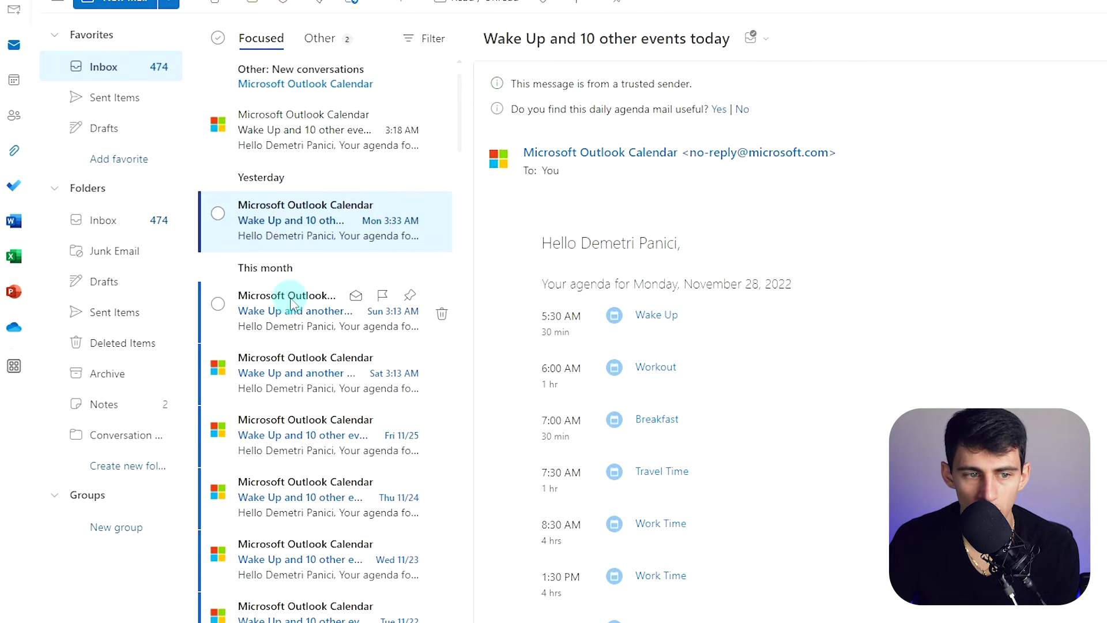
pyautogui.rightClick(257, 117)
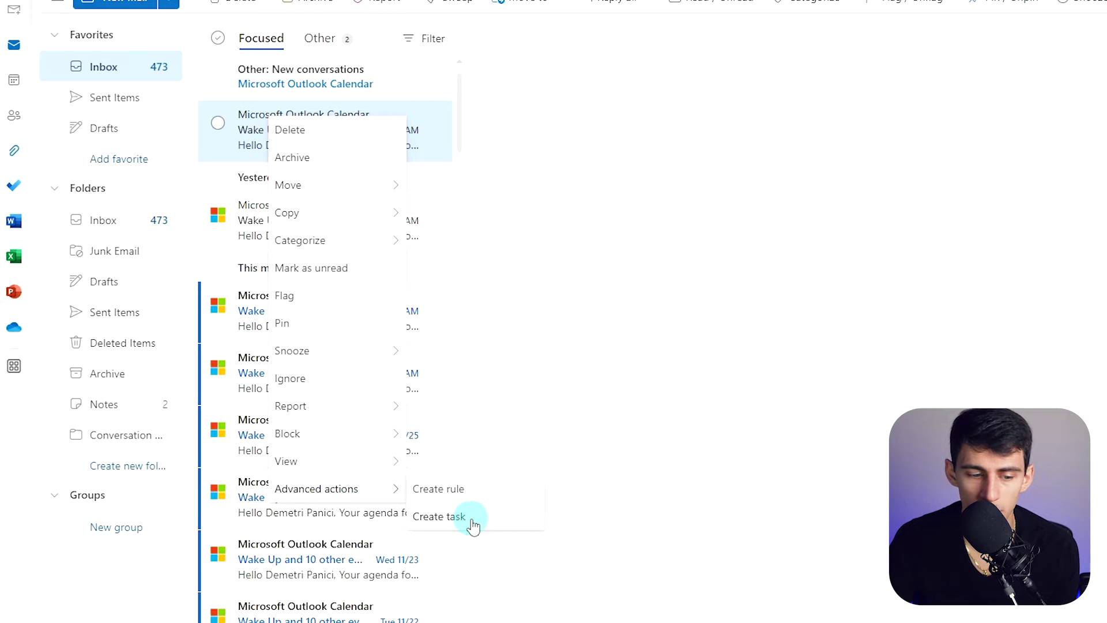
# Turn the agenda email into a To Do task, delete an older agenda email, and review To Do.
pyautogui.click(440, 518)
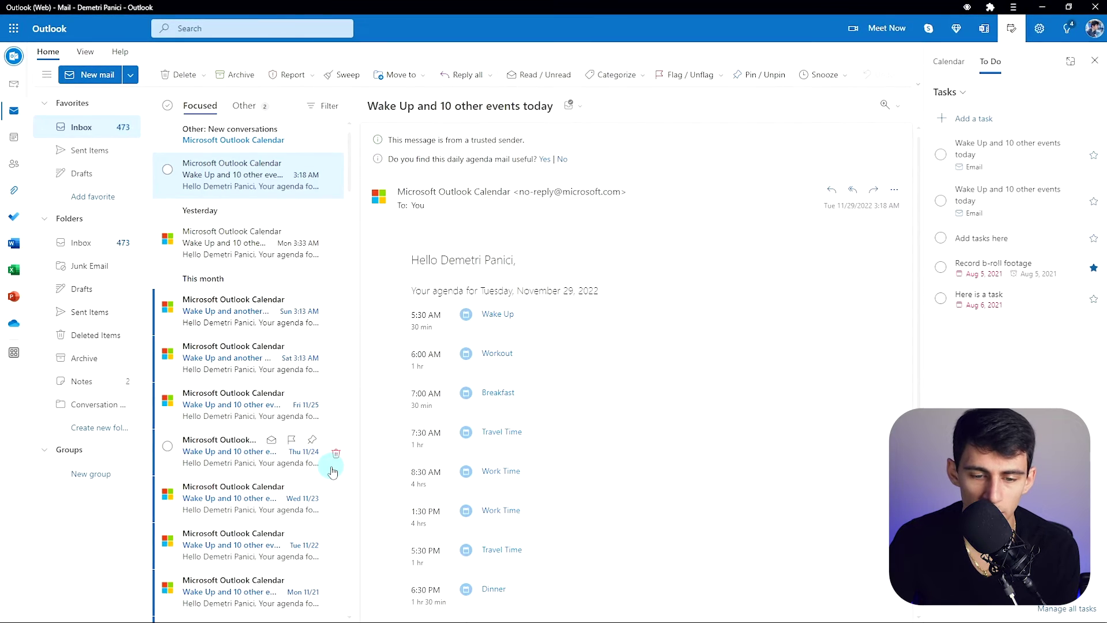
pyautogui.click(334, 468)
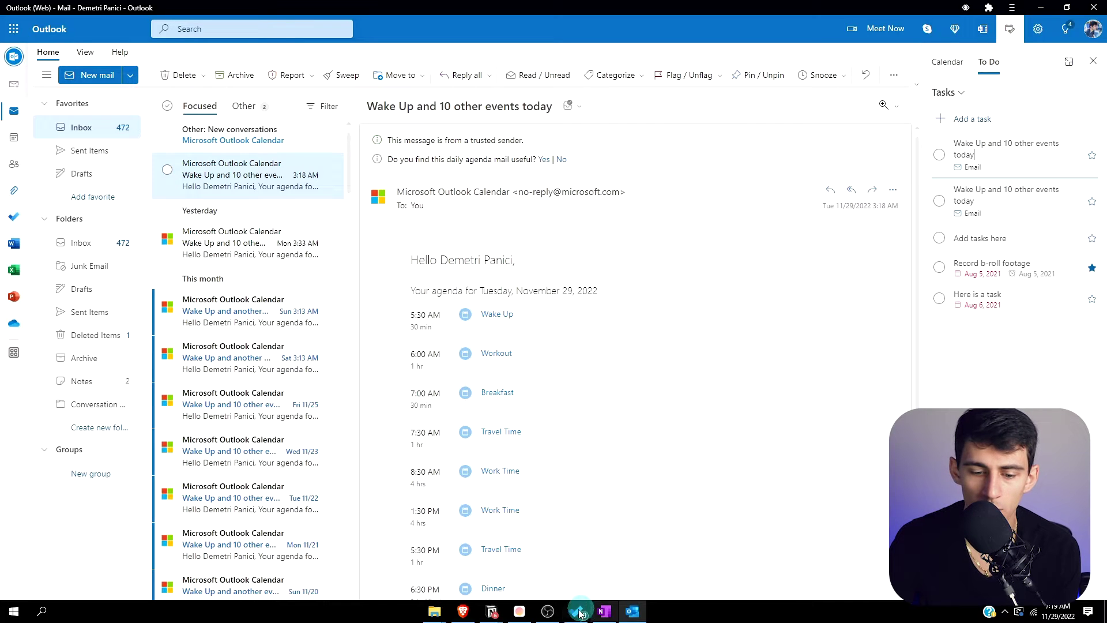
pyautogui.click(582, 611)
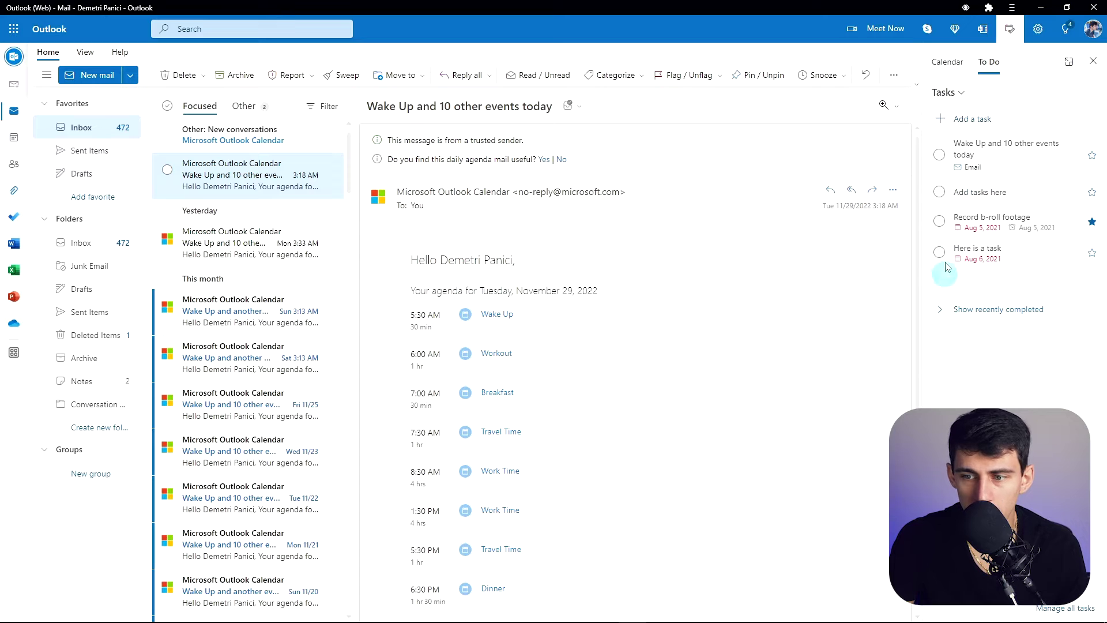
pyautogui.click(959, 65)
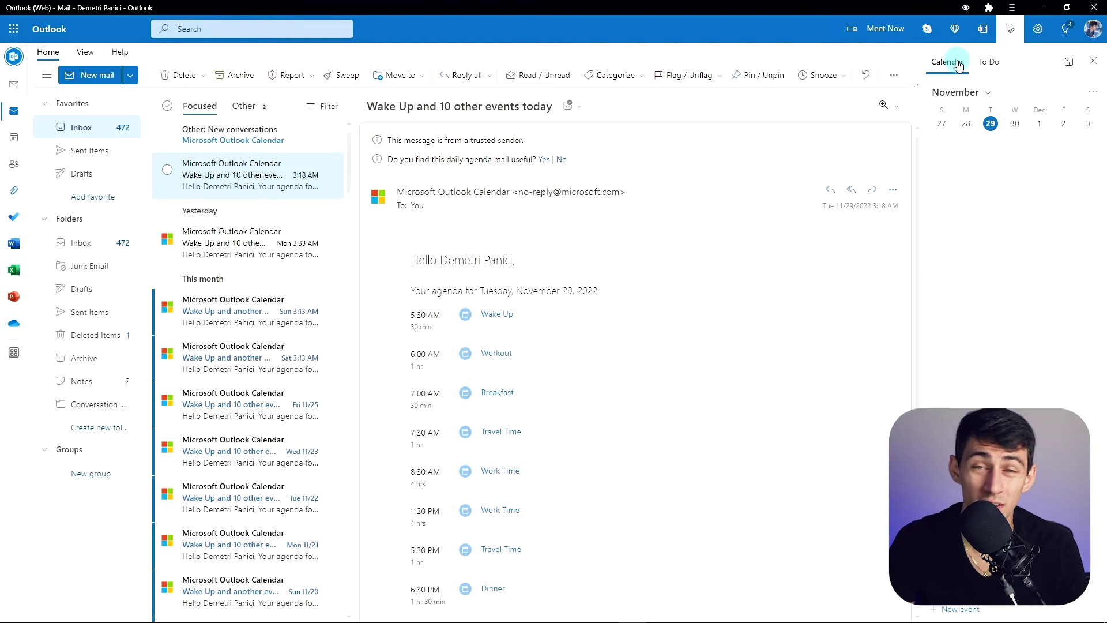
# Expand the side calendar to the full month in Day view, then launch PowerPoint on the web.
pyautogui.click(986, 94)
pyautogui.click(1093, 94)
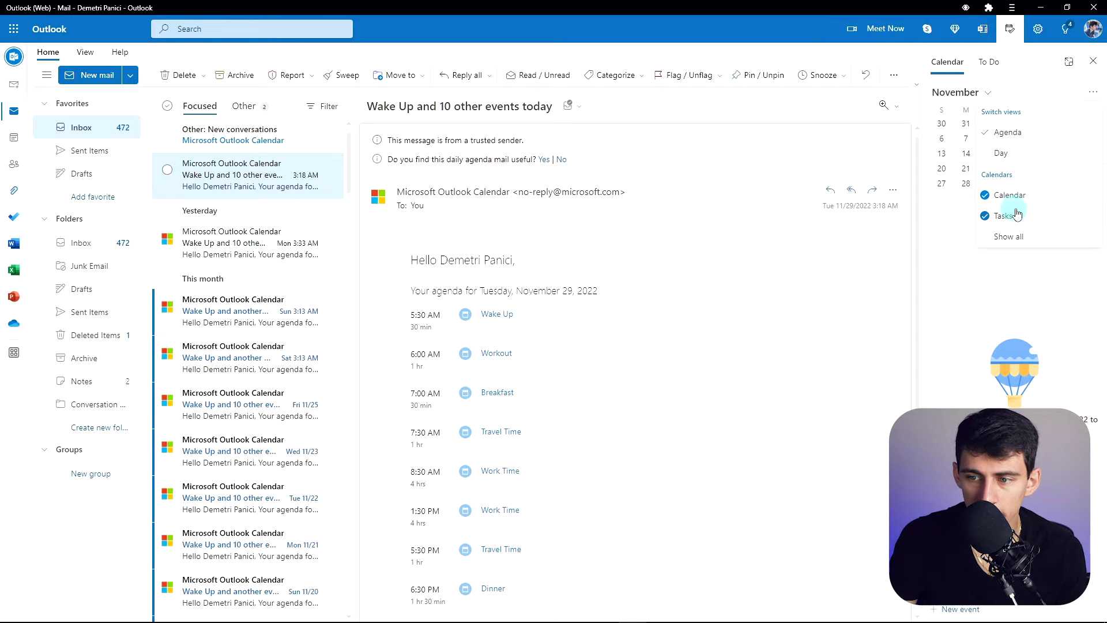
pyautogui.click(1007, 152)
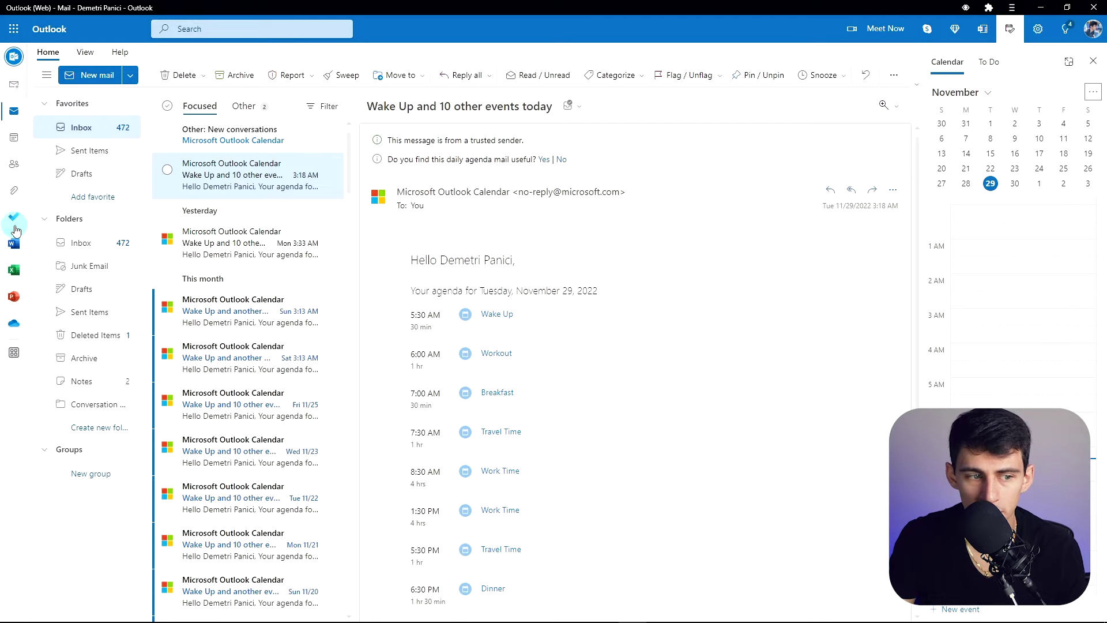
pyautogui.click(12, 300)
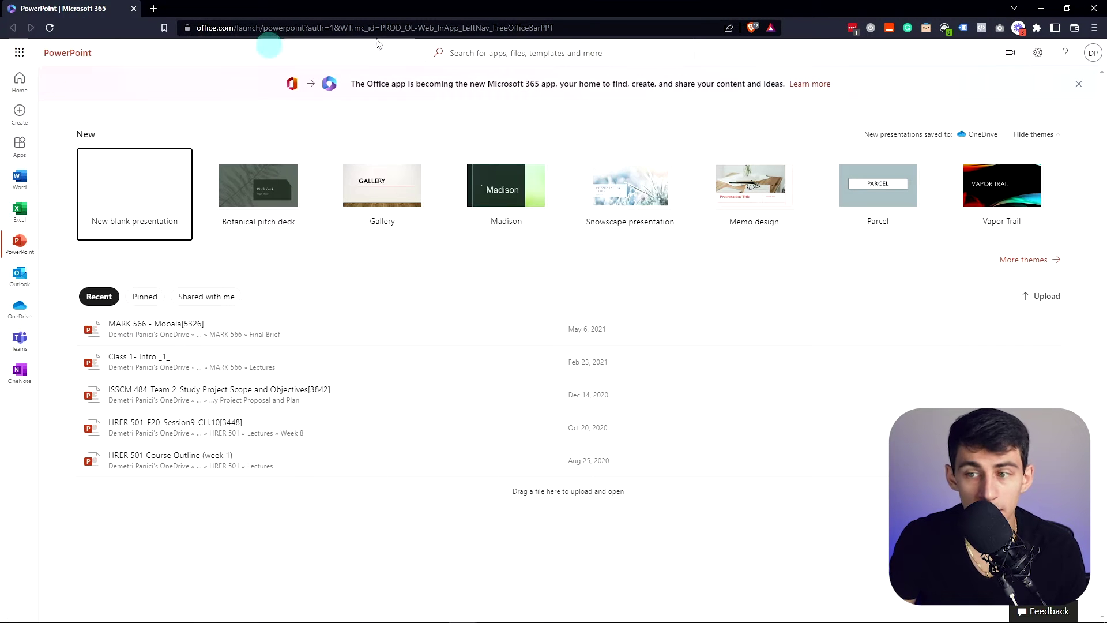
pyautogui.click(1092, 8)
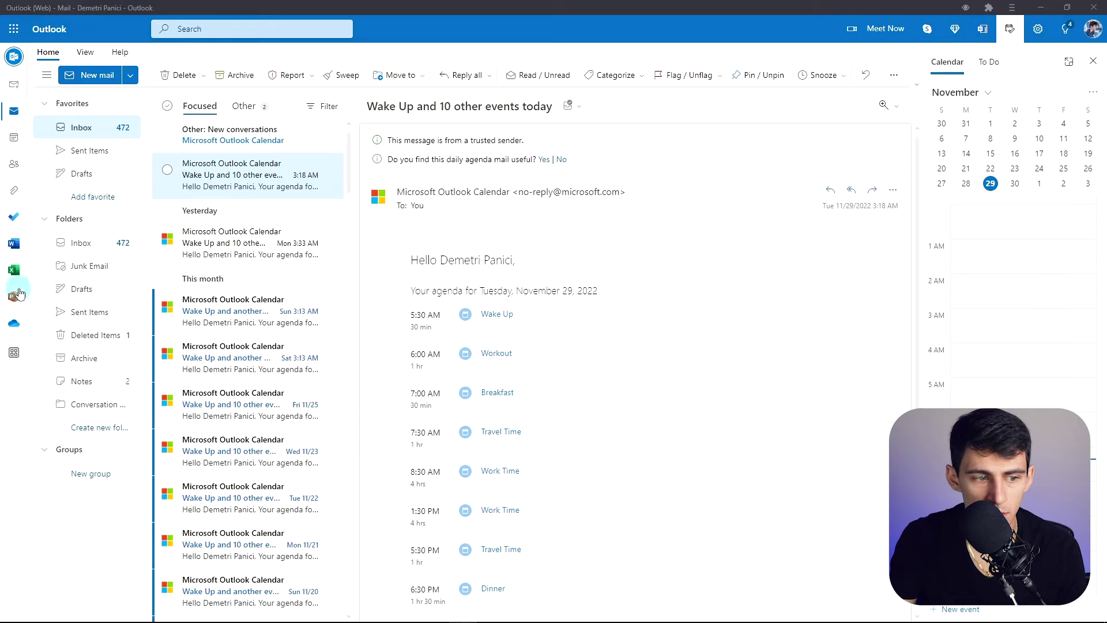
pyautogui.click(13, 323)
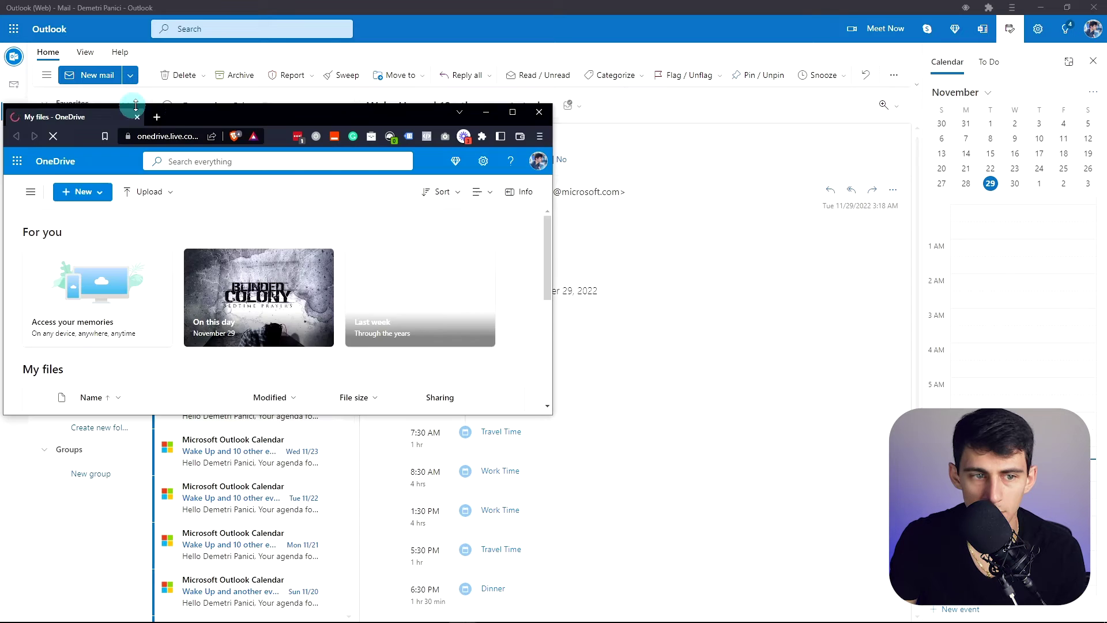
pyautogui.doubleClick(179, 110)
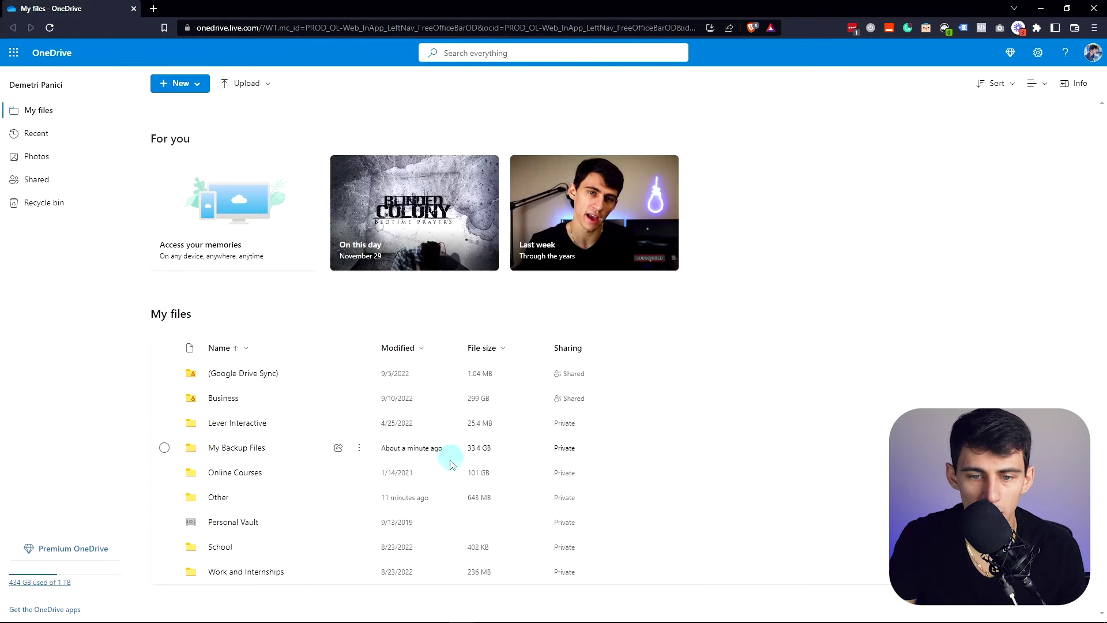
pyautogui.click(14, 353)
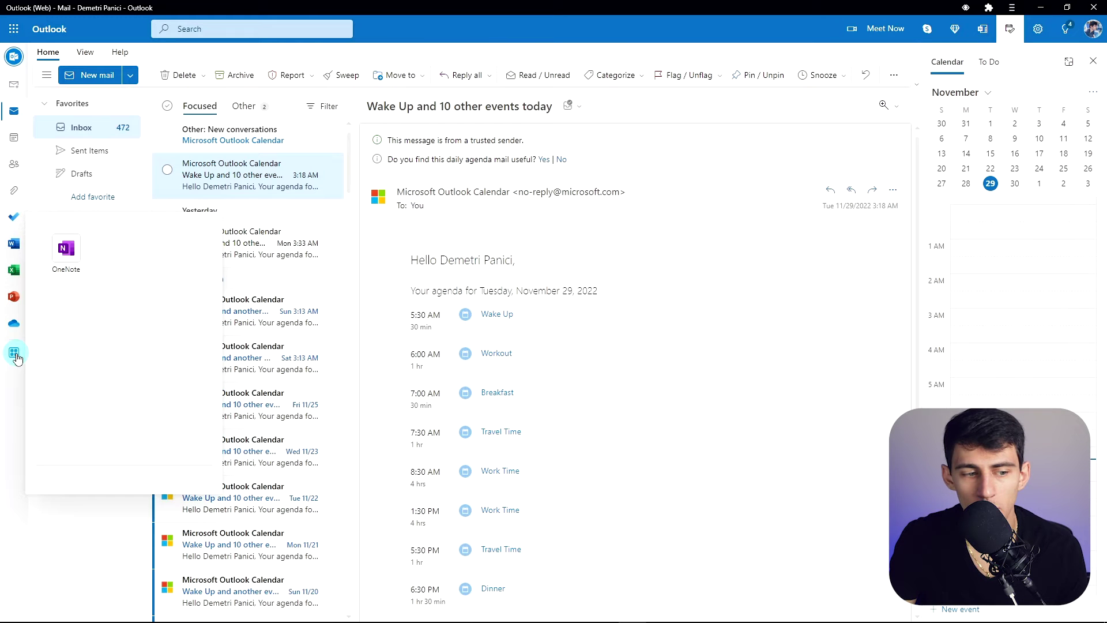
pyautogui.click(68, 249)
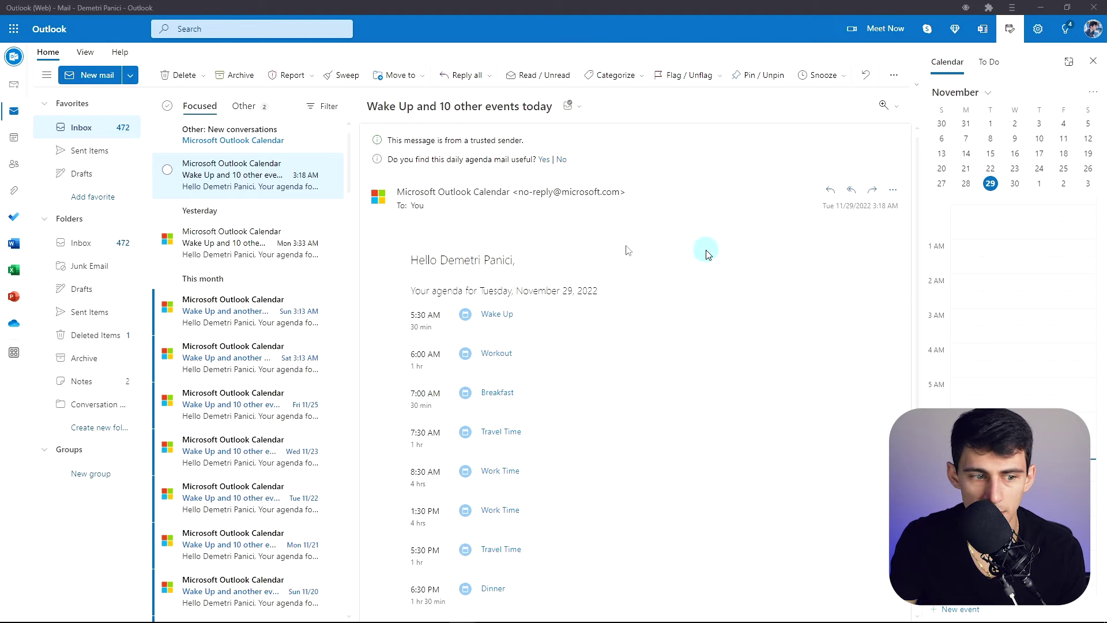
pyautogui.doubleClick(479, 204)
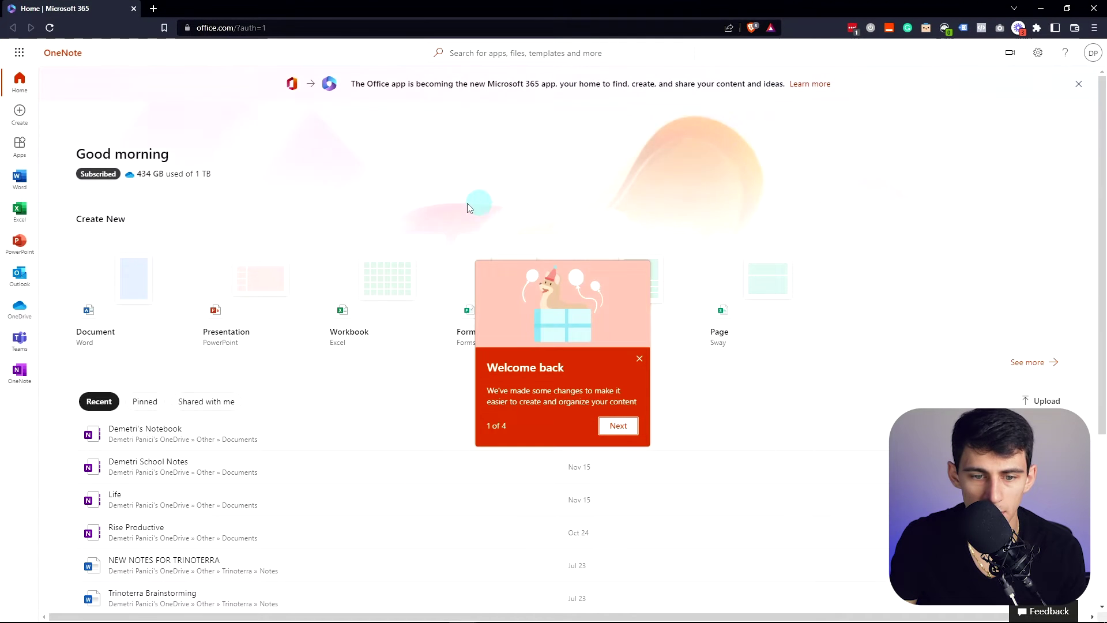
pyautogui.click(669, 403)
pyautogui.scroll(-4, 452, 306)
pyautogui.scroll(3, 371, 316)
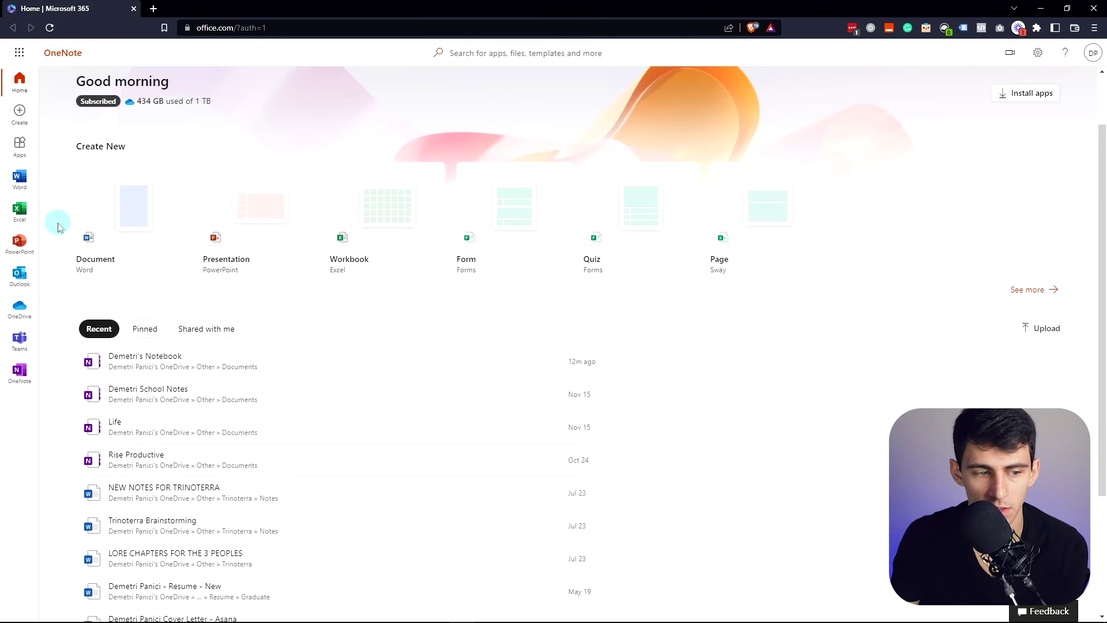
pyautogui.scroll(2, 404, 312)
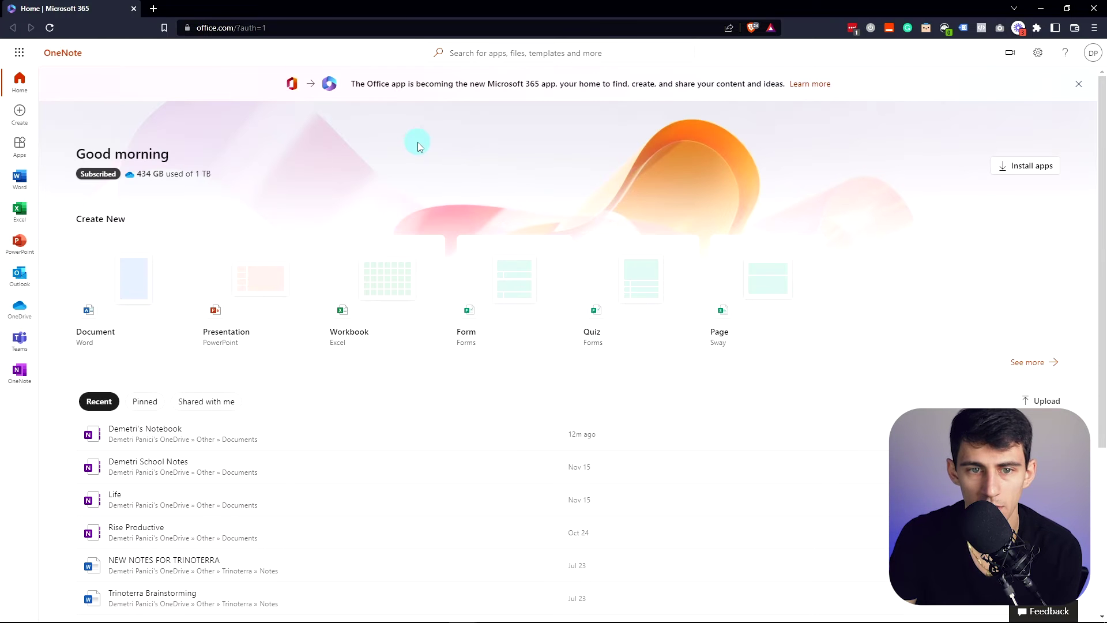
pyautogui.click(1096, 9)
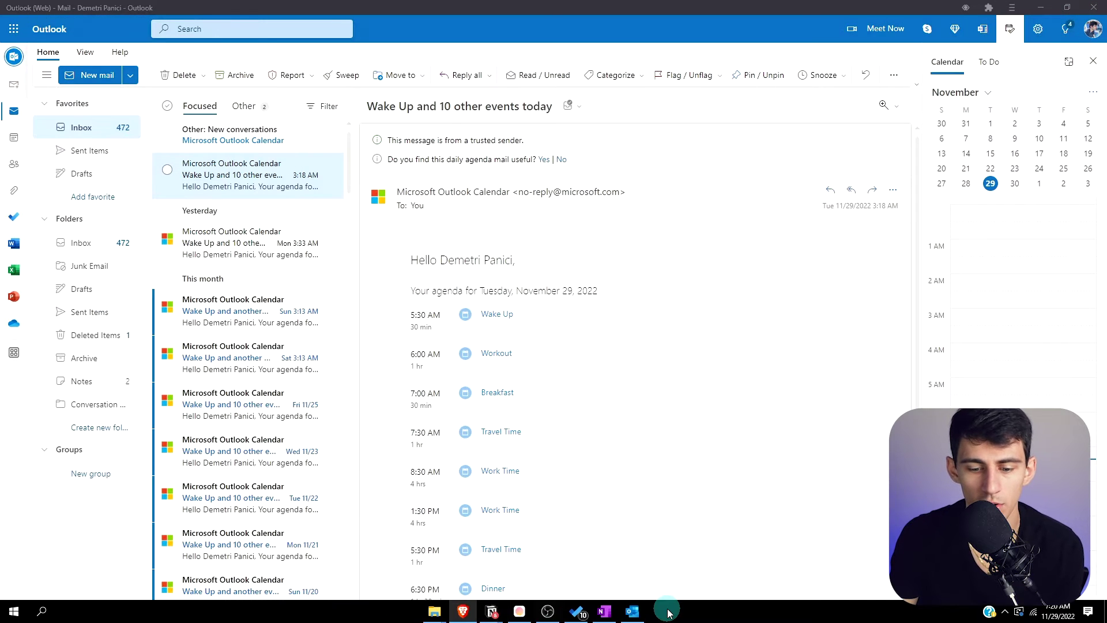
pyautogui.click(612, 612)
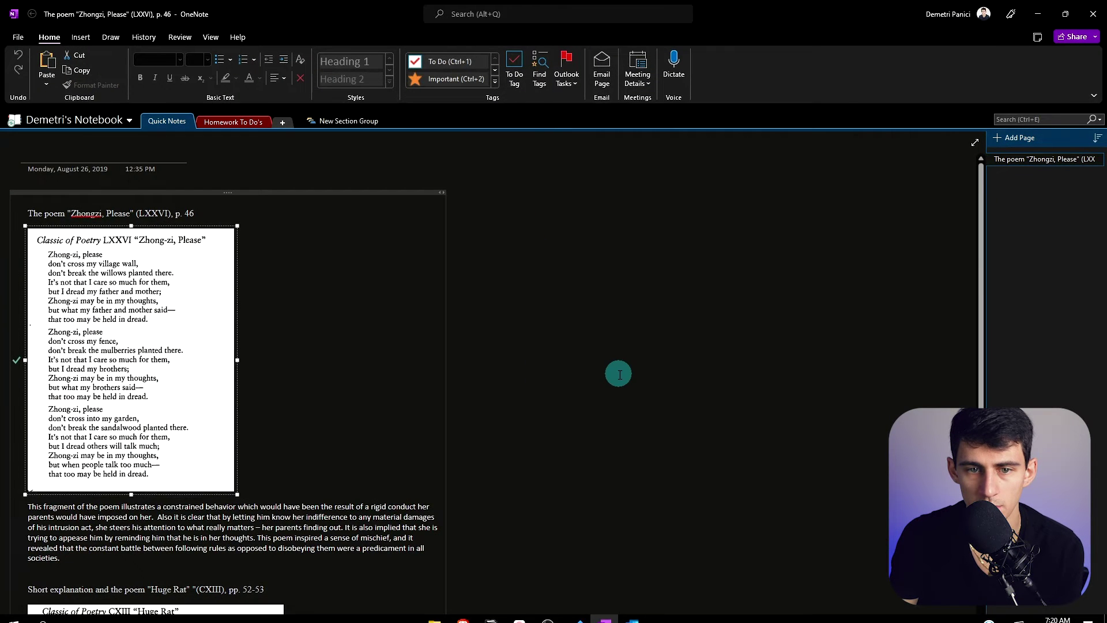
# Deselect the poem image and check which account OneNote is signed into.
pyautogui.scroll(-3, 619, 381)
pyautogui.scroll(3, 600, 364)
pyautogui.click(596, 358)
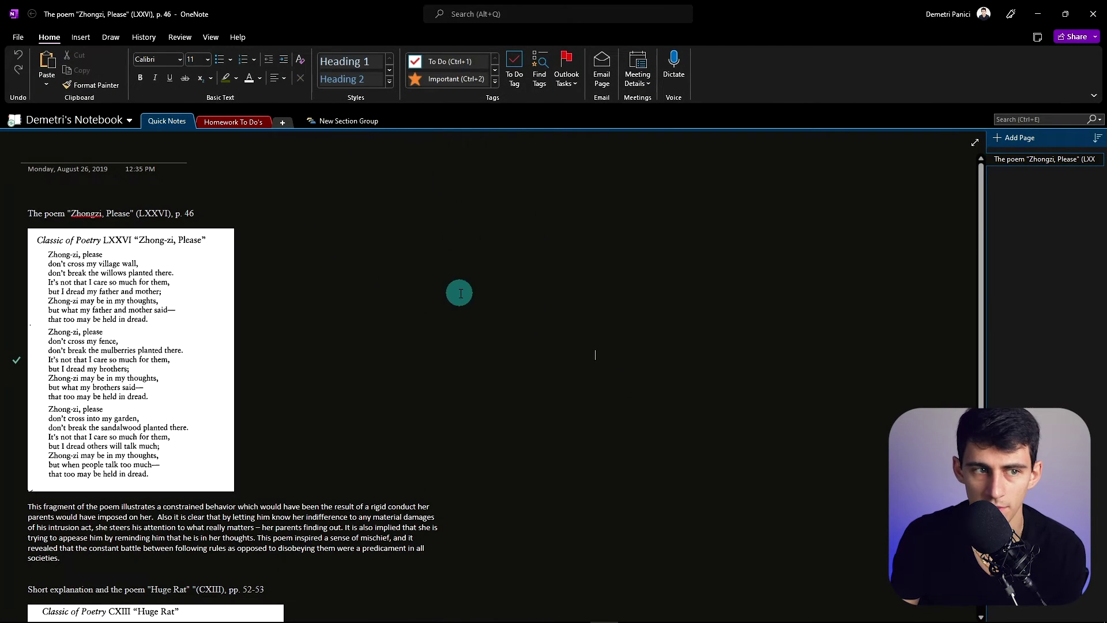
pyautogui.click(949, 14)
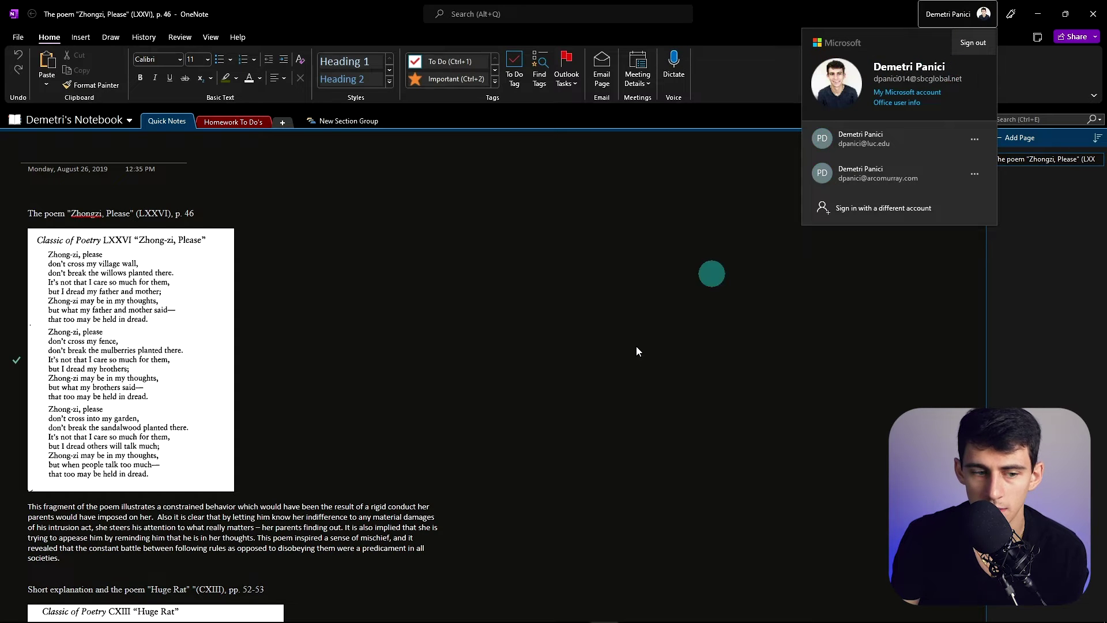
pyautogui.click(383, 383)
pyautogui.scroll(-10, 338, 408)
pyautogui.scroll(10, 301, 408)
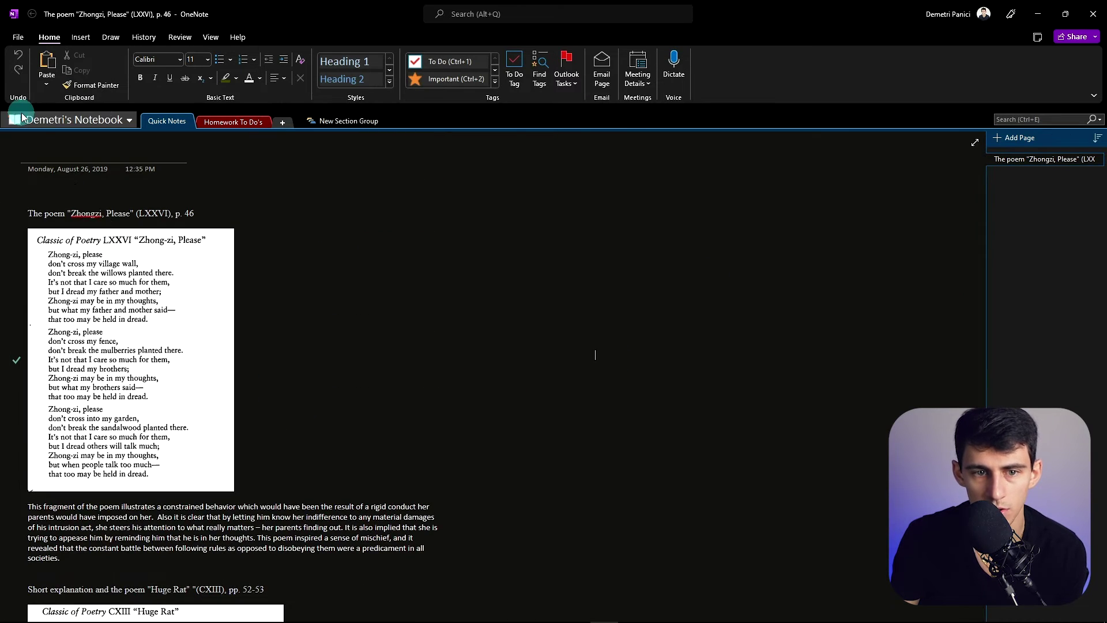
pyautogui.scroll(-5, 432, 395)
pyautogui.scroll(5, 248, 351)
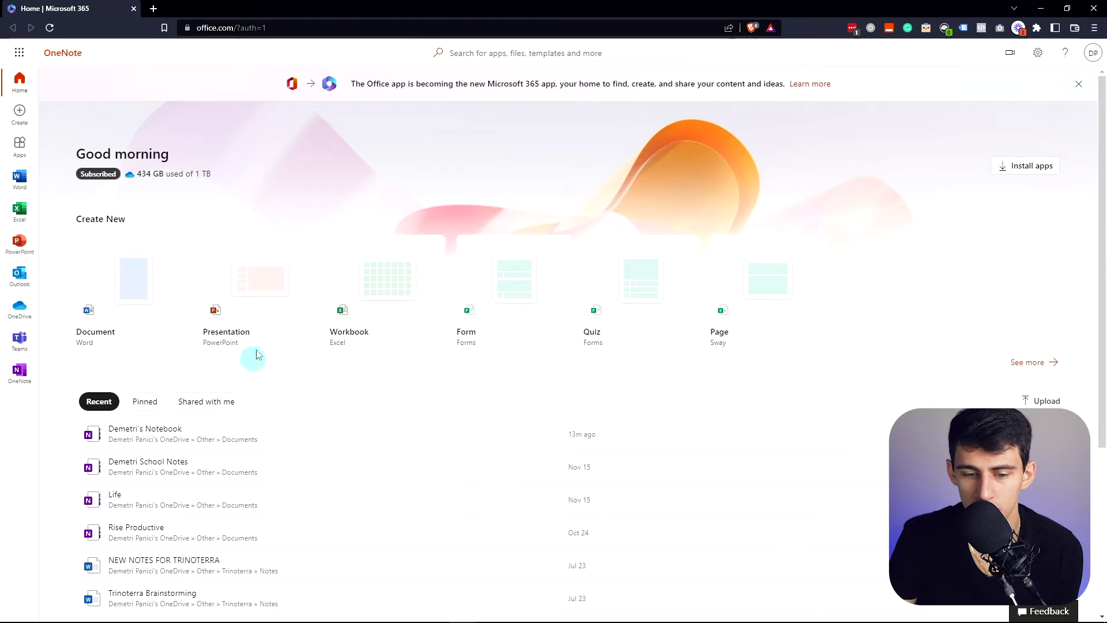
pyautogui.scroll(-3, 502, 420)
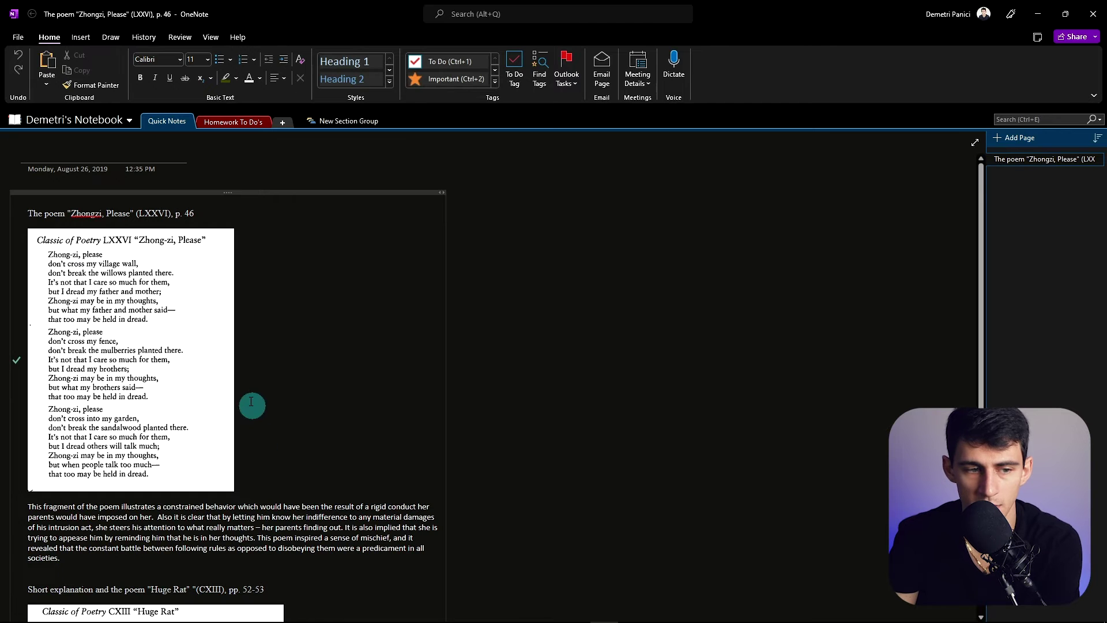
# In Homework To Do's, replace 'Dfadsf' in the first FINANCE item with 'home'.
pyautogui.click(227, 122)
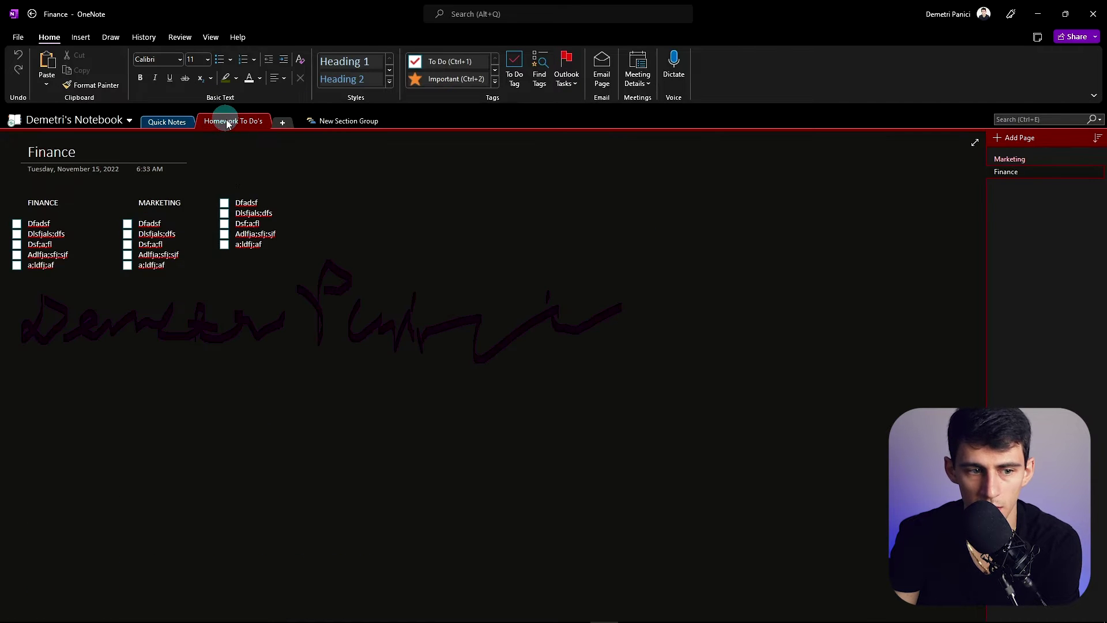
pyautogui.click(50, 223)
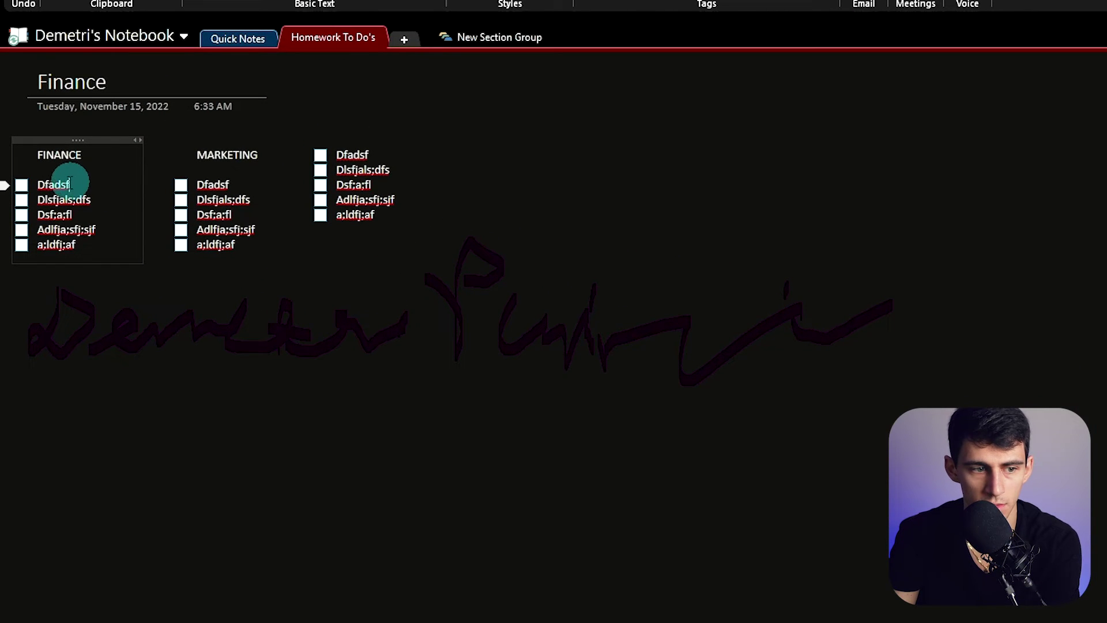
pyautogui.moveTo(69, 183); pyautogui.dragTo(26, 185)
pyautogui.write('h')
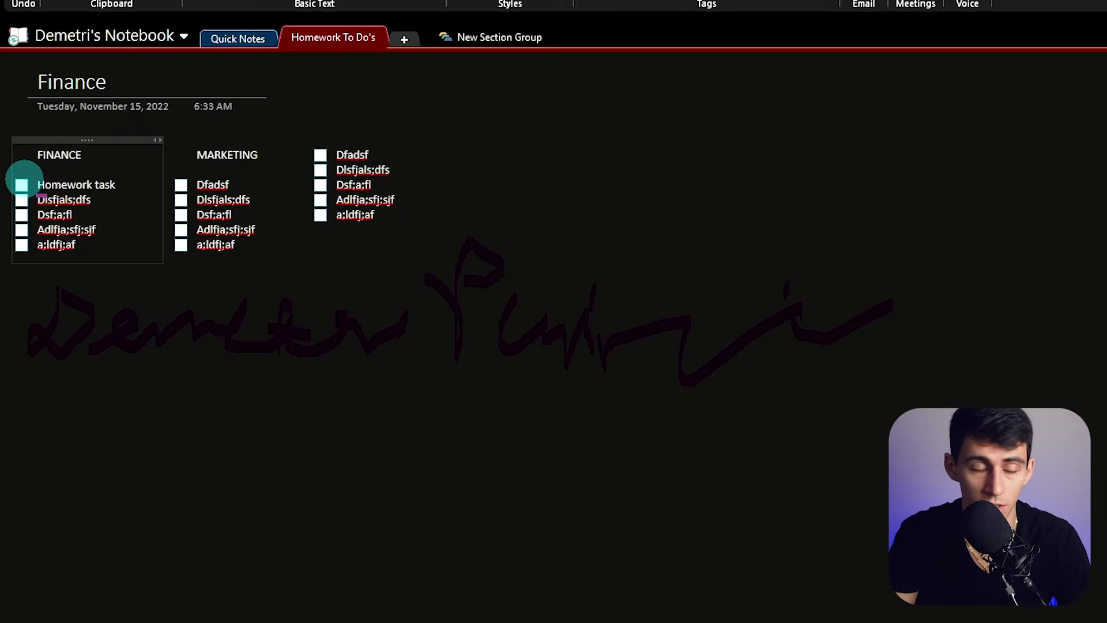
# Flag the whole 'Homework task' line as an Outlook task due Today and open it.
pyautogui.tripleClick(112, 185)
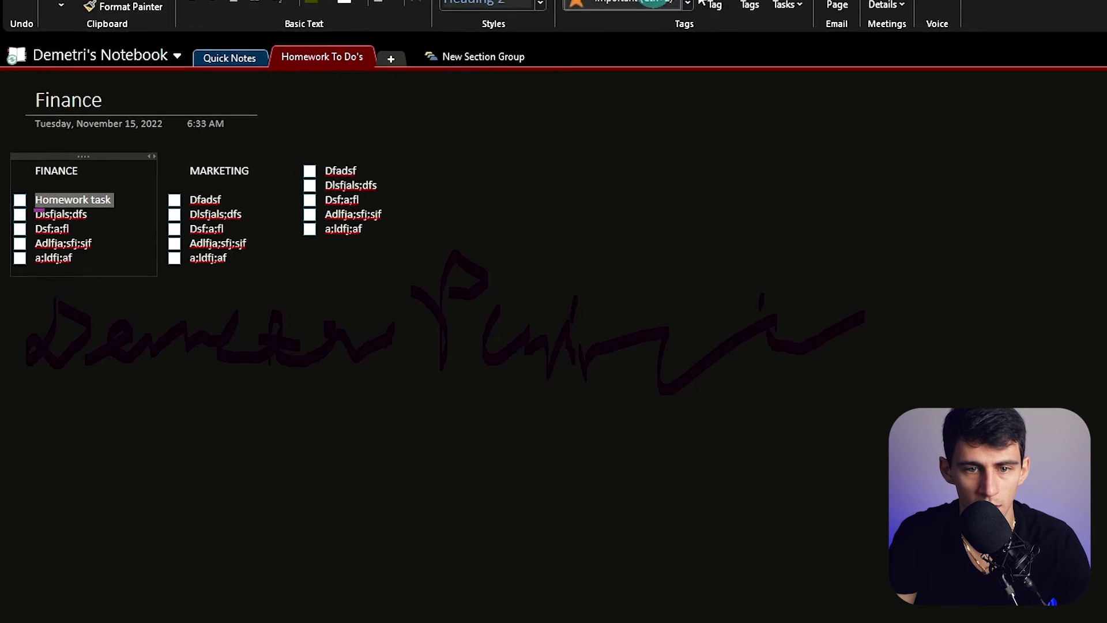
pyautogui.click(733, 40)
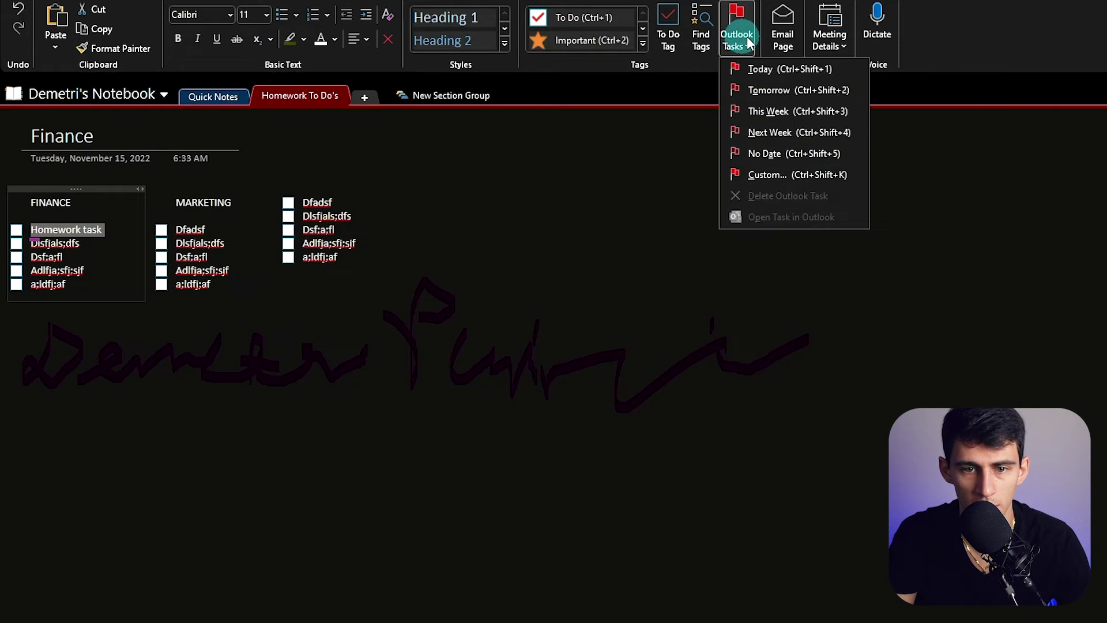
pyautogui.click(779, 70)
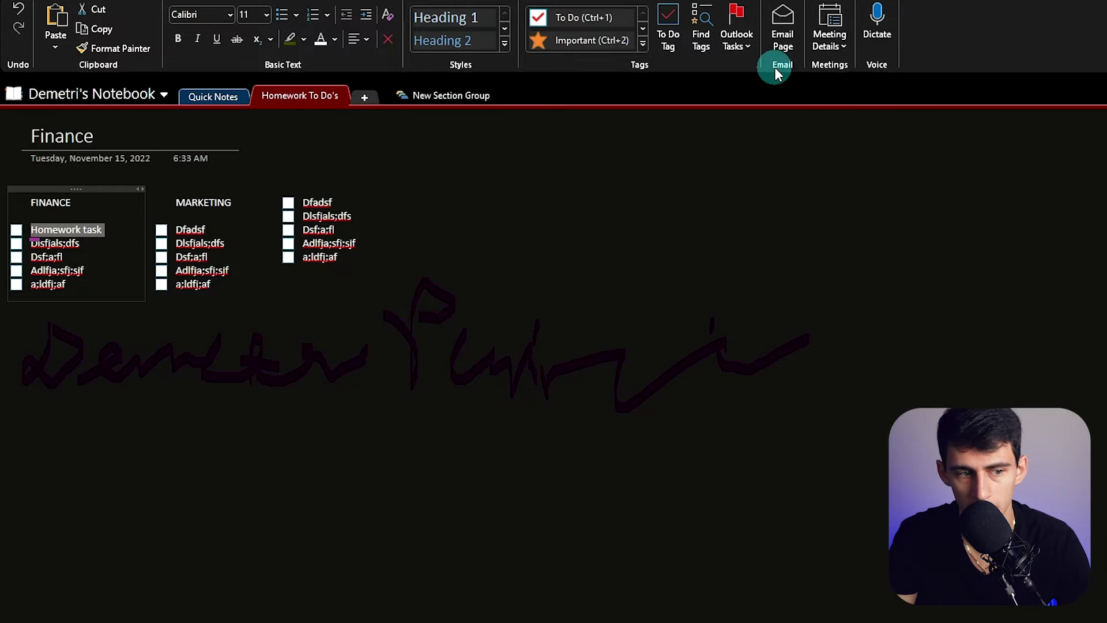
pyautogui.click(19, 229)
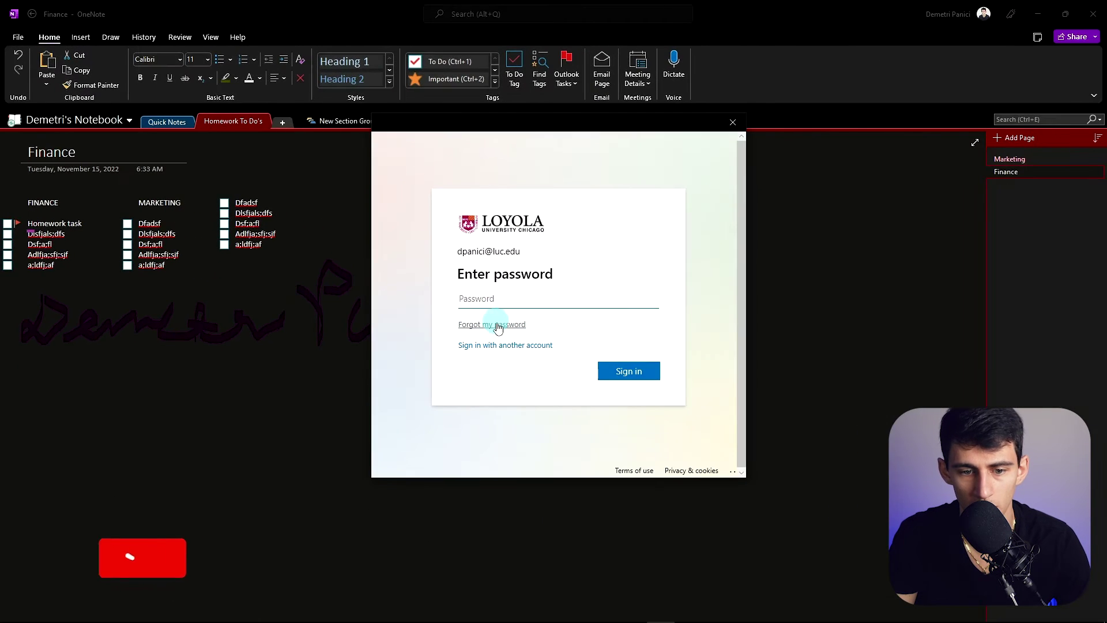
# Dismiss the Microsoft sign-in window, glance at Microsoft To Do, and return to OneNote.
pyautogui.click(504, 345)
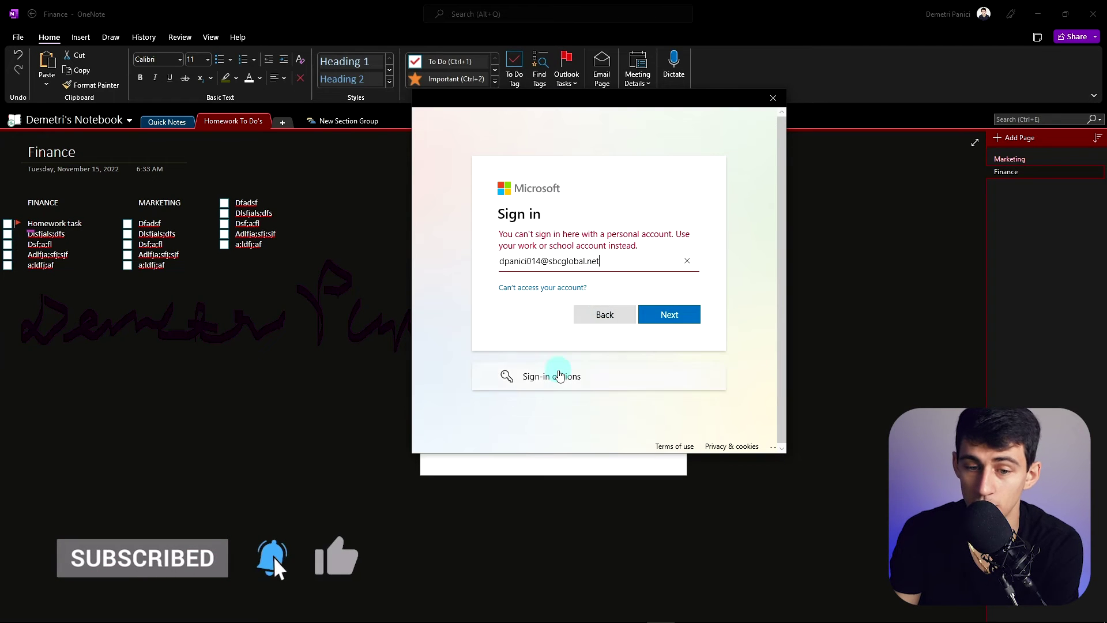
pyautogui.click(774, 98)
pyautogui.click(579, 611)
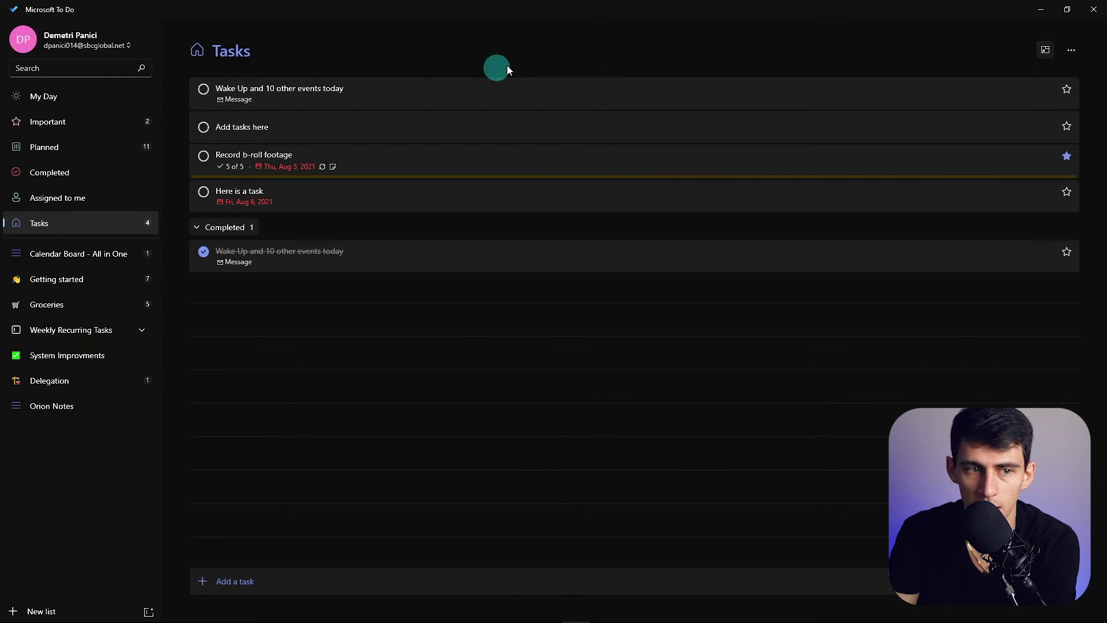
pyautogui.hotkey('alt', 'Tab')
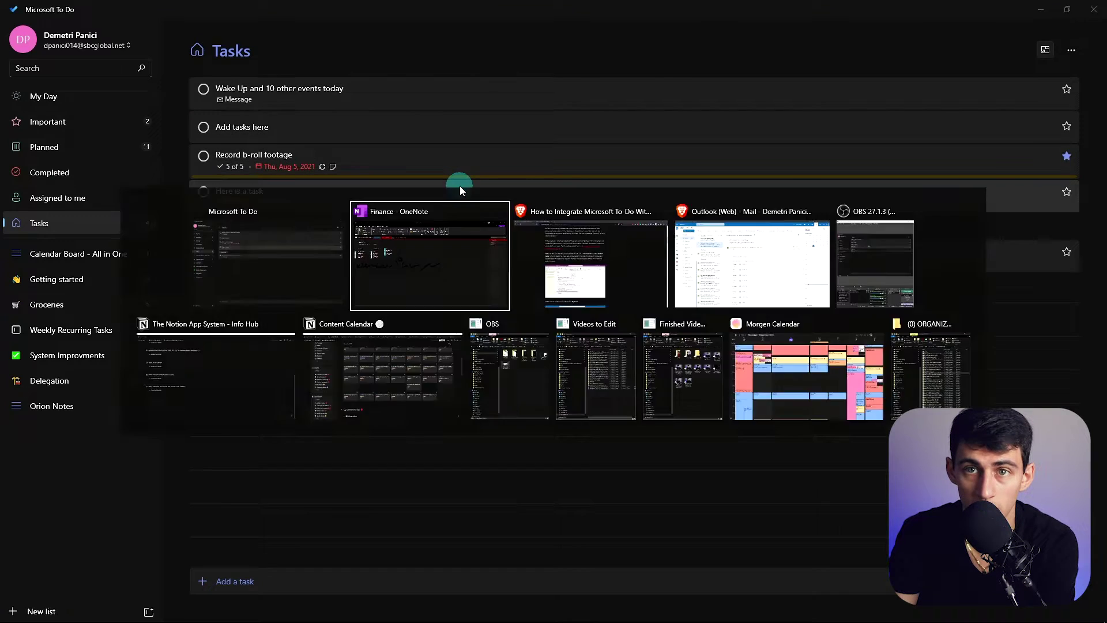
# Reopen the flagged task in Outlook and check the signed-in account details.
pyautogui.click(565, 84)
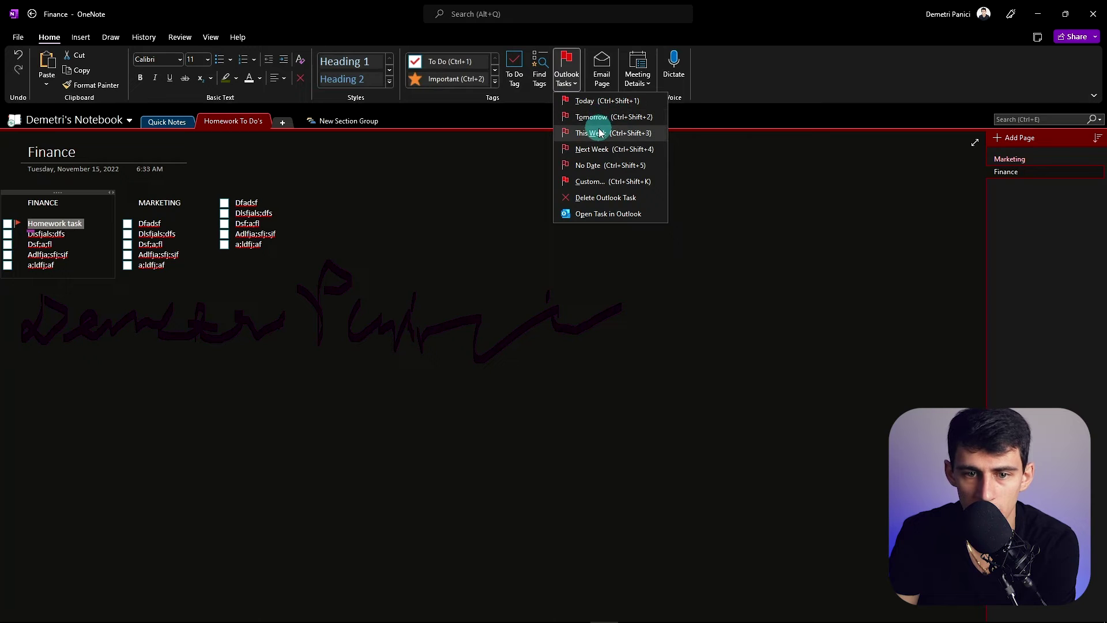
pyautogui.click(591, 216)
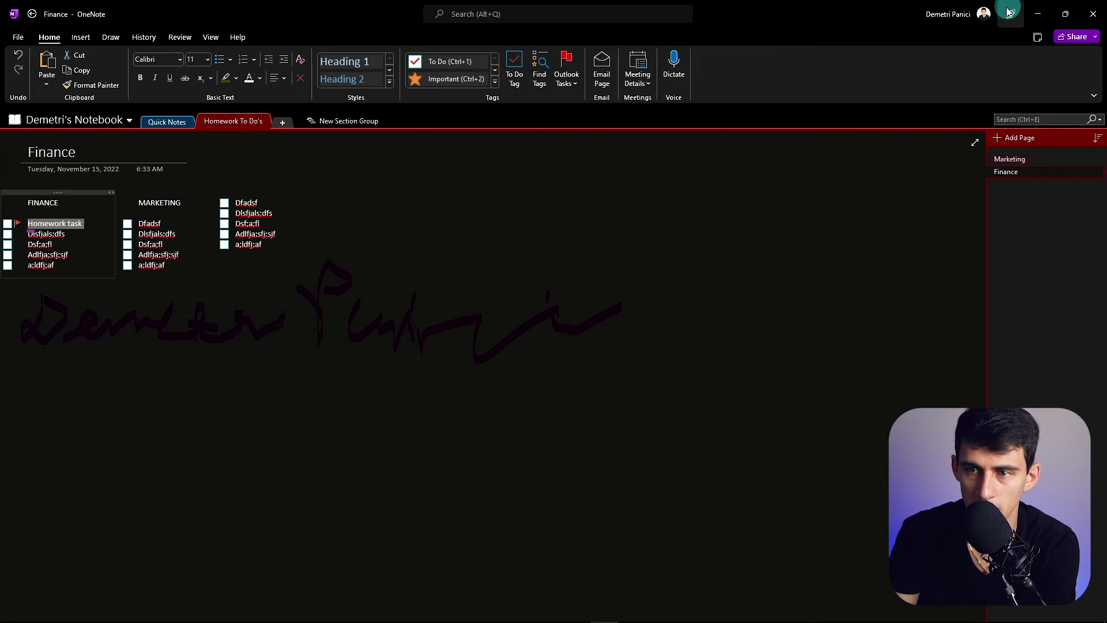
pyautogui.click(957, 14)
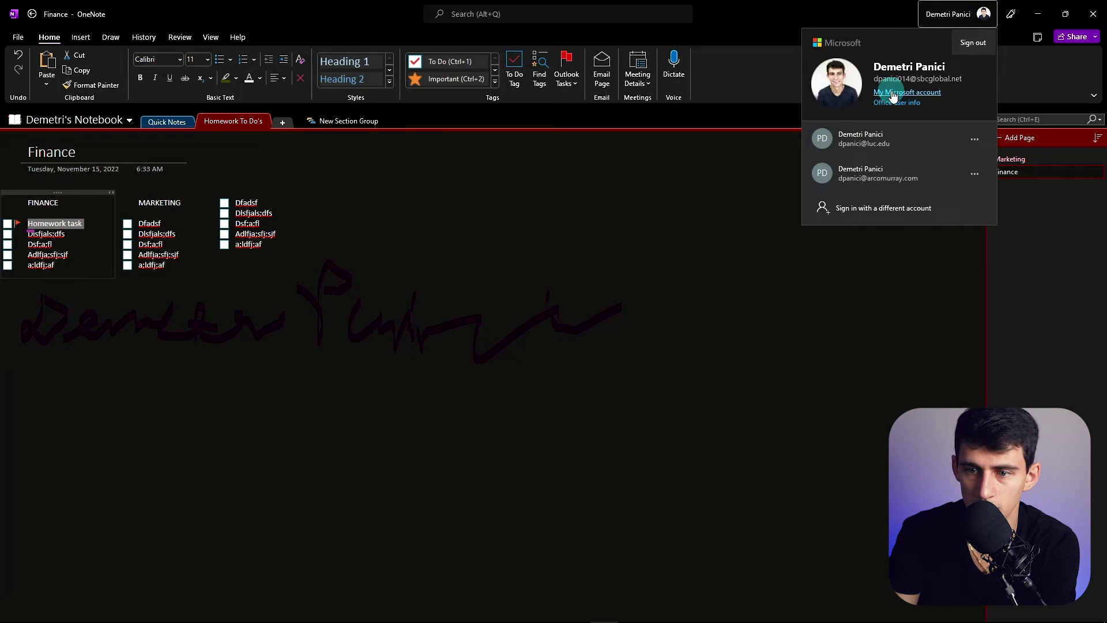
pyautogui.click(893, 93)
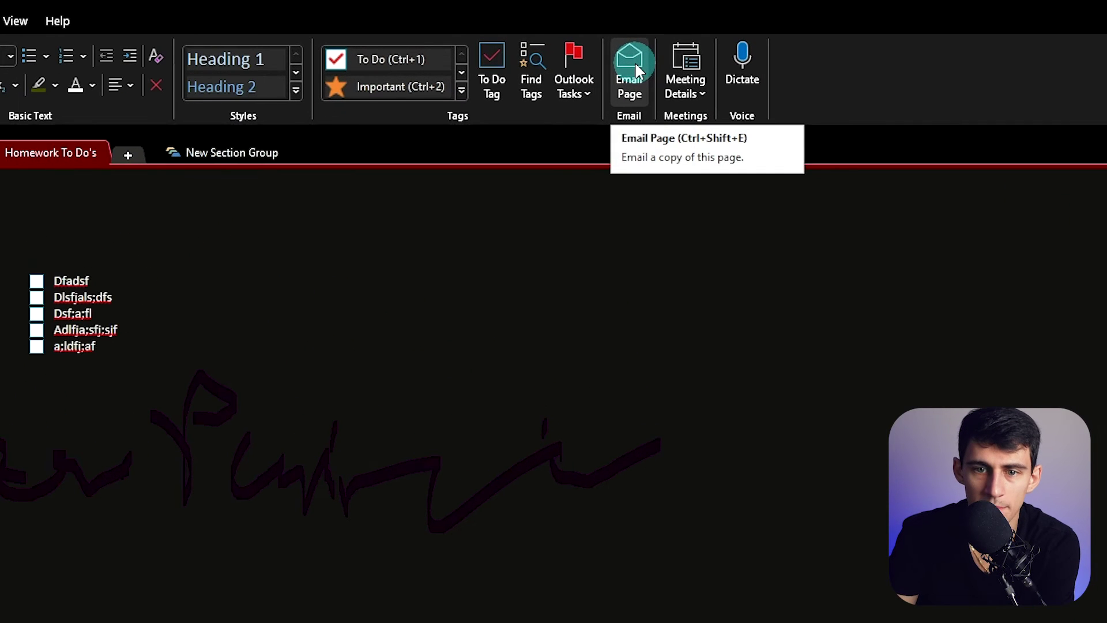
# Try emailing the page, then close the blank loading window to reach the Outlook calendar.
pyautogui.click(678, 84)
pyautogui.click(773, 193)
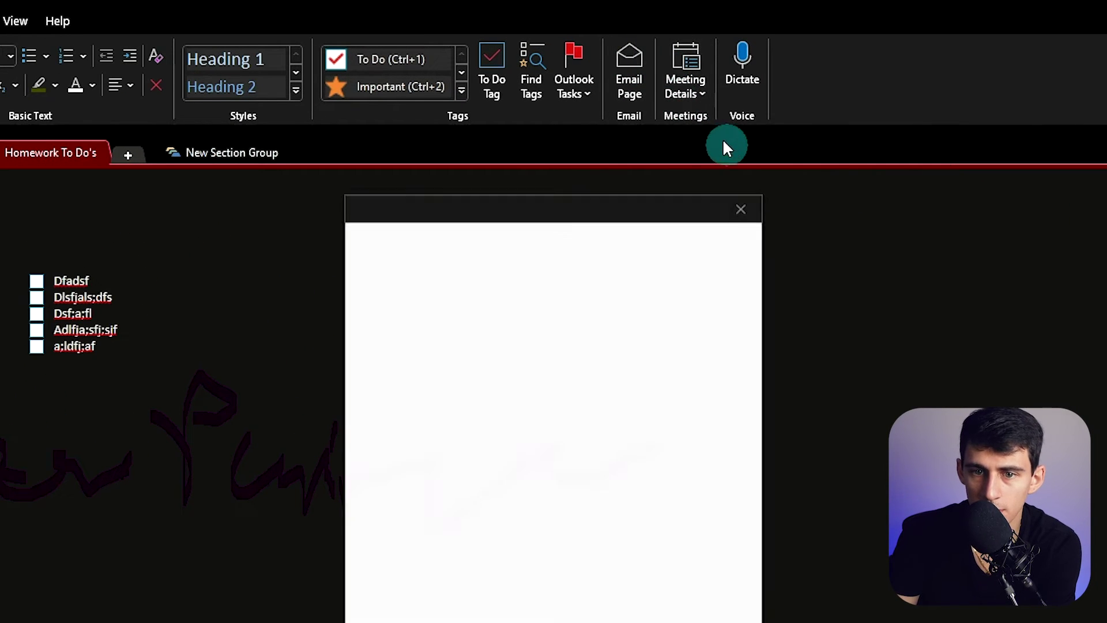
pyautogui.click(835, 182)
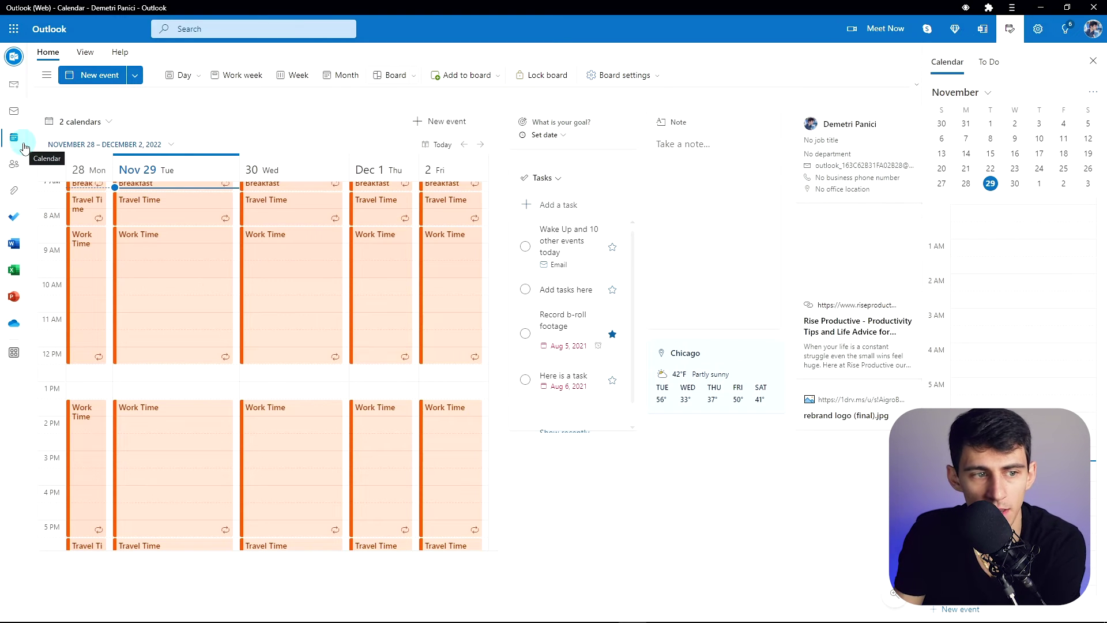
# Hide the My Day side pane, narrow the calendar card slightly, and open the goal card's menu.
pyautogui.click(1092, 62)
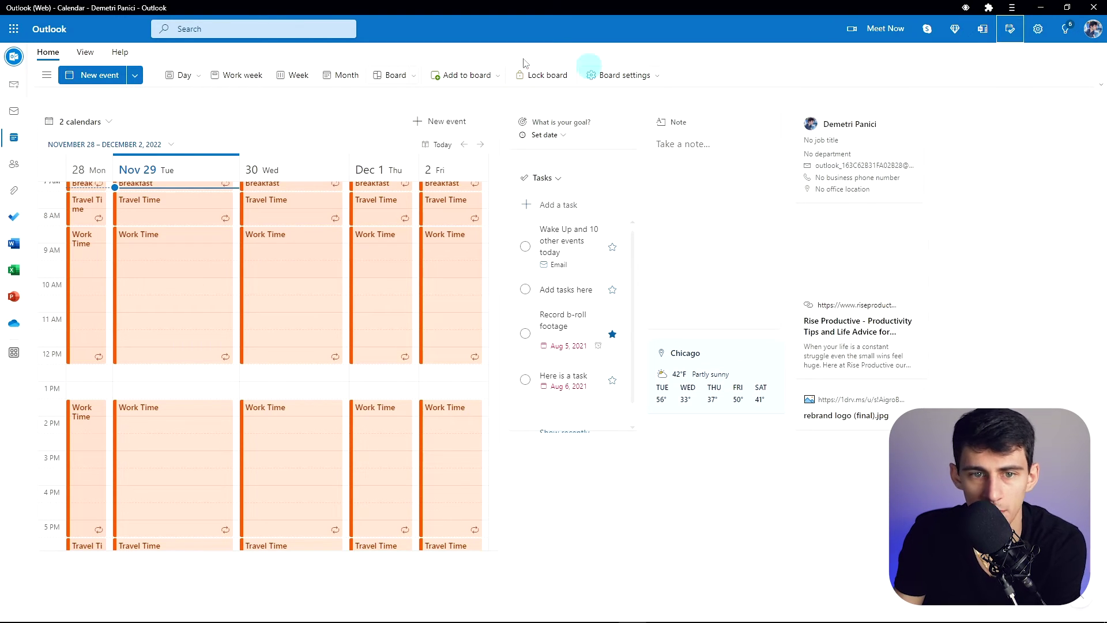
pyautogui.click(505, 269)
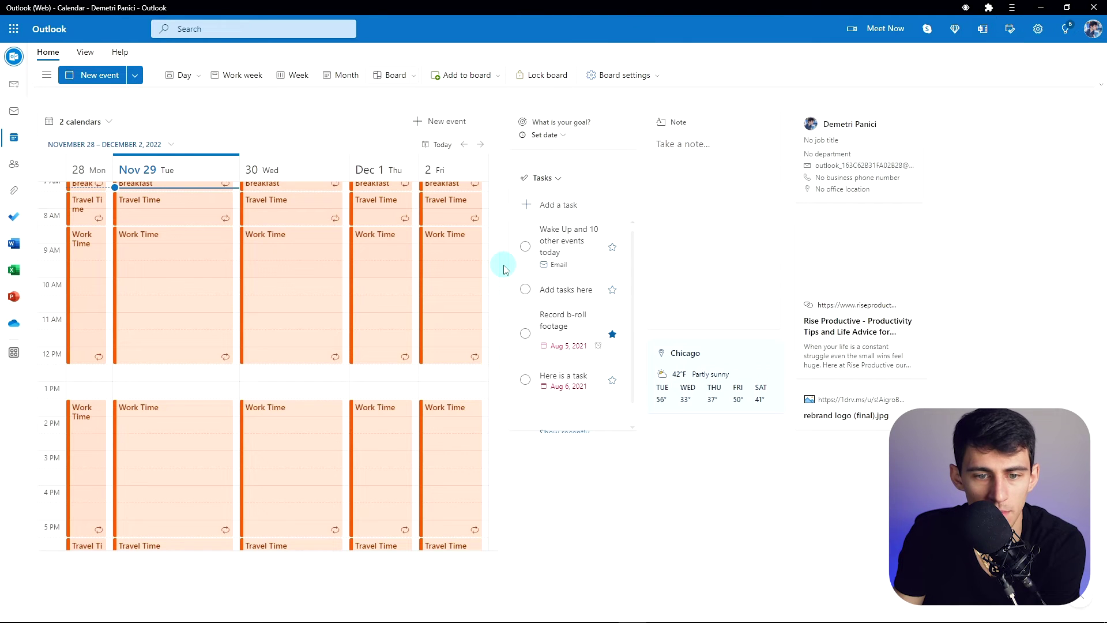
pyautogui.click(861, 129)
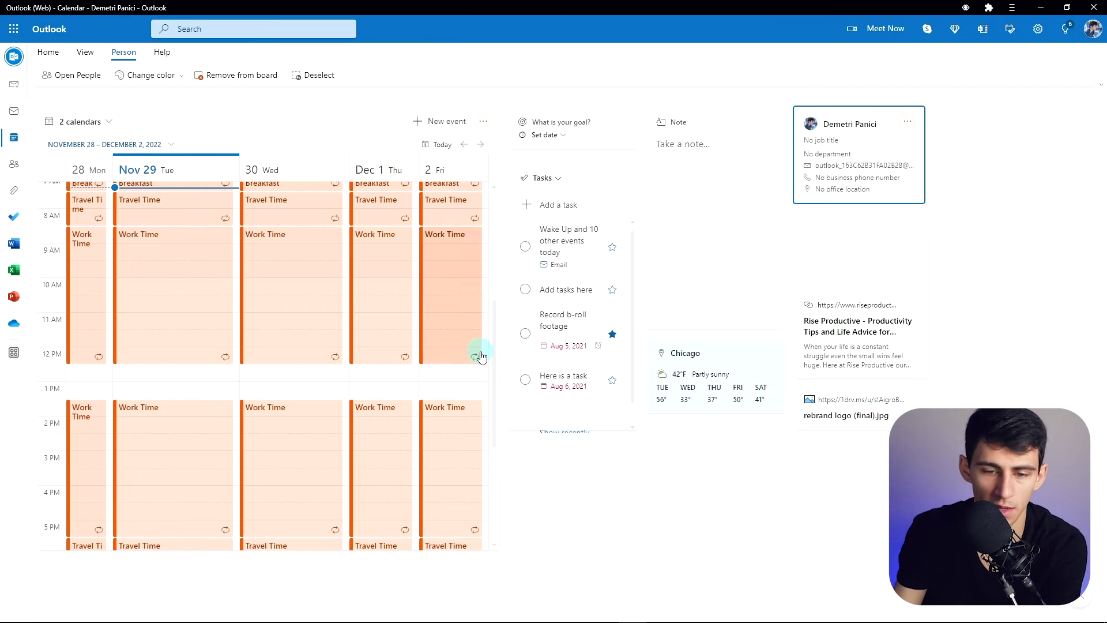
pyautogui.moveTo(500, 365)
pyautogui.mouseDown()
pyautogui.moveTo(530, 360)
pyautogui.moveTo(495, 361)
pyautogui.mouseUp()
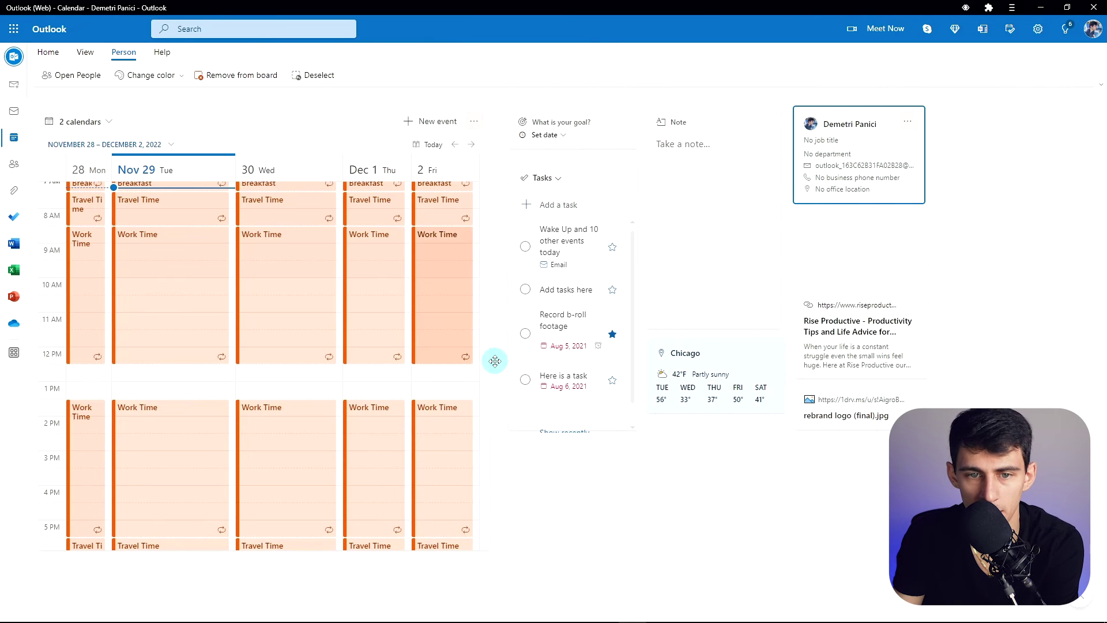
pyautogui.click(586, 121)
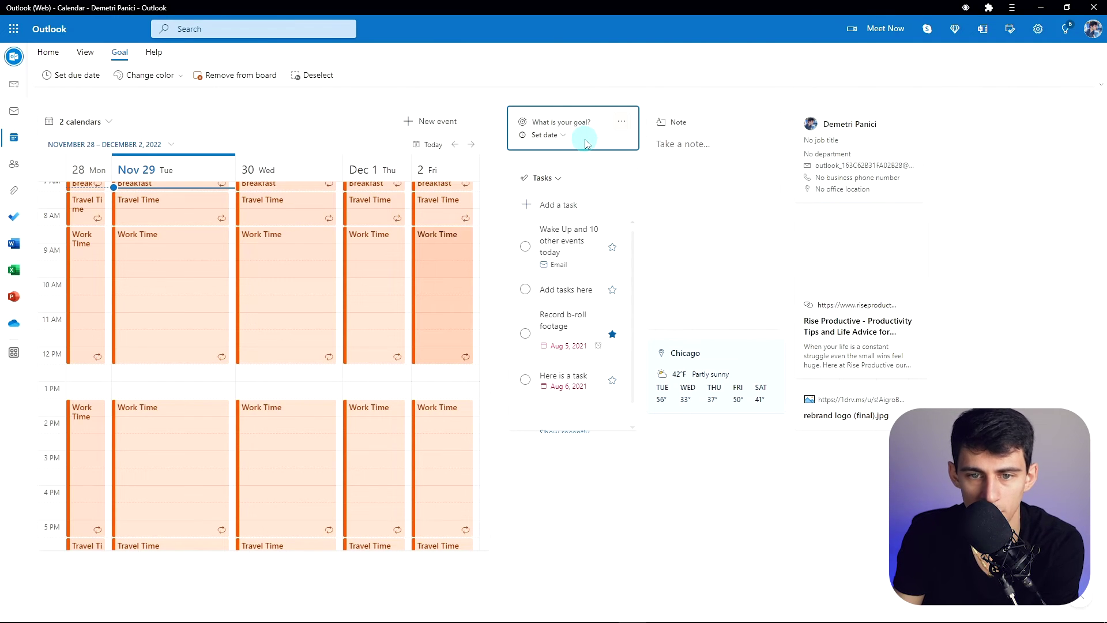
pyautogui.click(622, 121)
# Remove the goal card and move the person, link and rebrand logo file cards rightward.
pyautogui.click(646, 183)
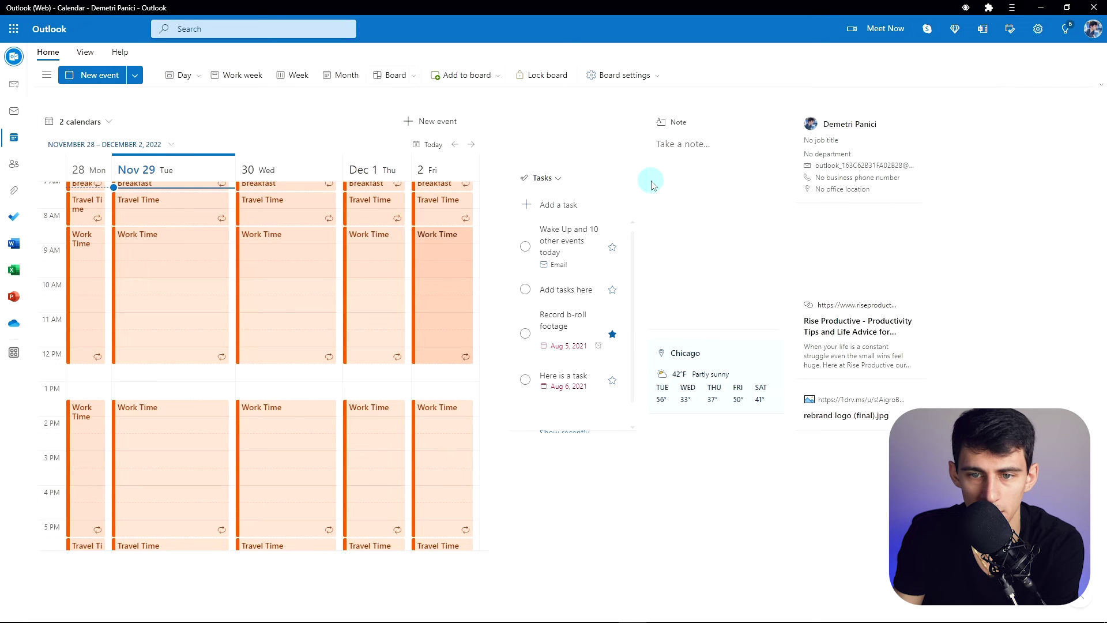
pyautogui.click(677, 141)
pyautogui.moveTo(862, 125); pyautogui.dragTo(981, 122)
pyautogui.moveTo(861, 232); pyautogui.dragTo(981, 223)
pyautogui.moveTo(861, 402); pyautogui.dragTo(984, 400)
# Place the Chicago weather card lower right with the note card beside it.
pyautogui.moveTo(726, 353); pyautogui.dragTo(837, 372)
pyautogui.click(731, 121)
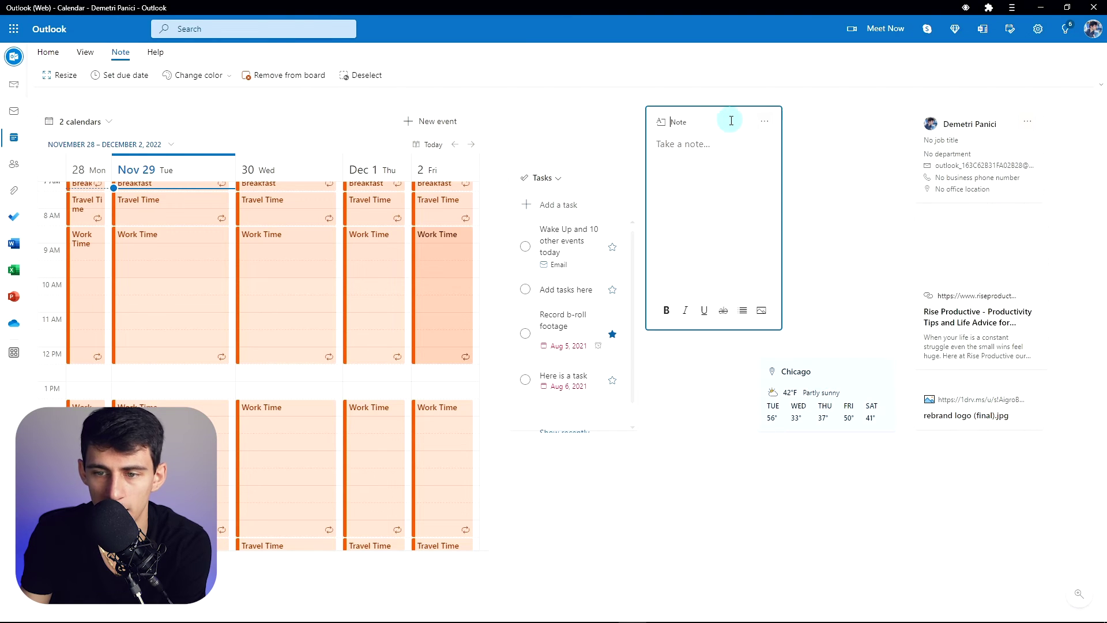
pyautogui.moveTo(735, 109); pyautogui.dragTo(853, 116)
pyautogui.moveTo(592, 183); pyautogui.dragTo(705, 130)
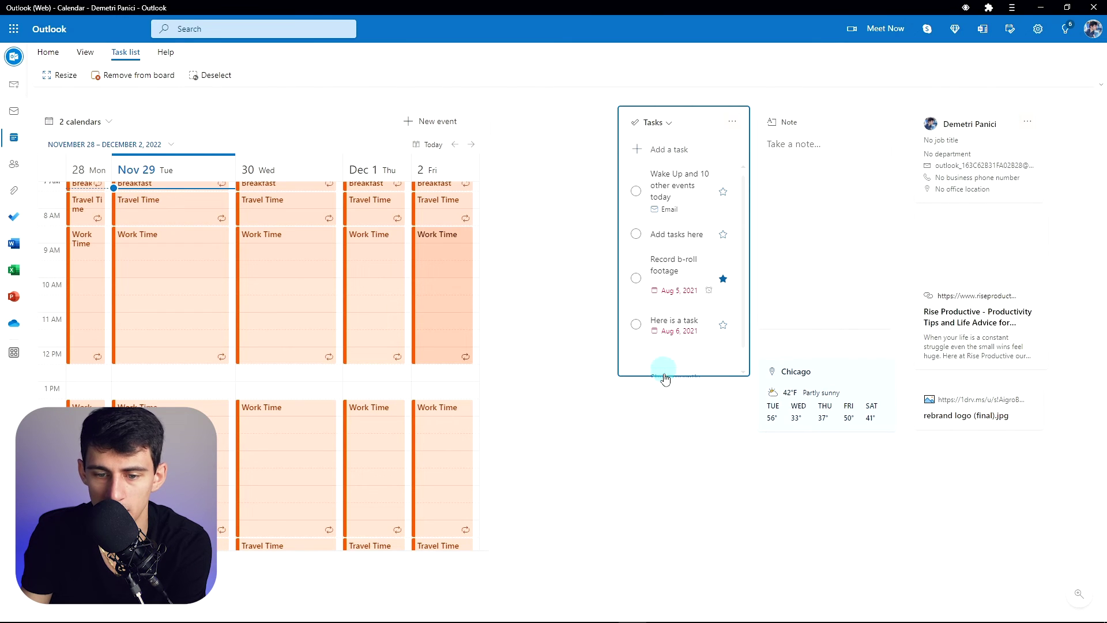
# Make the Tasks card taller and widen the calendar card up to it.
pyautogui.moveTo(665, 374); pyautogui.dragTo(657, 428)
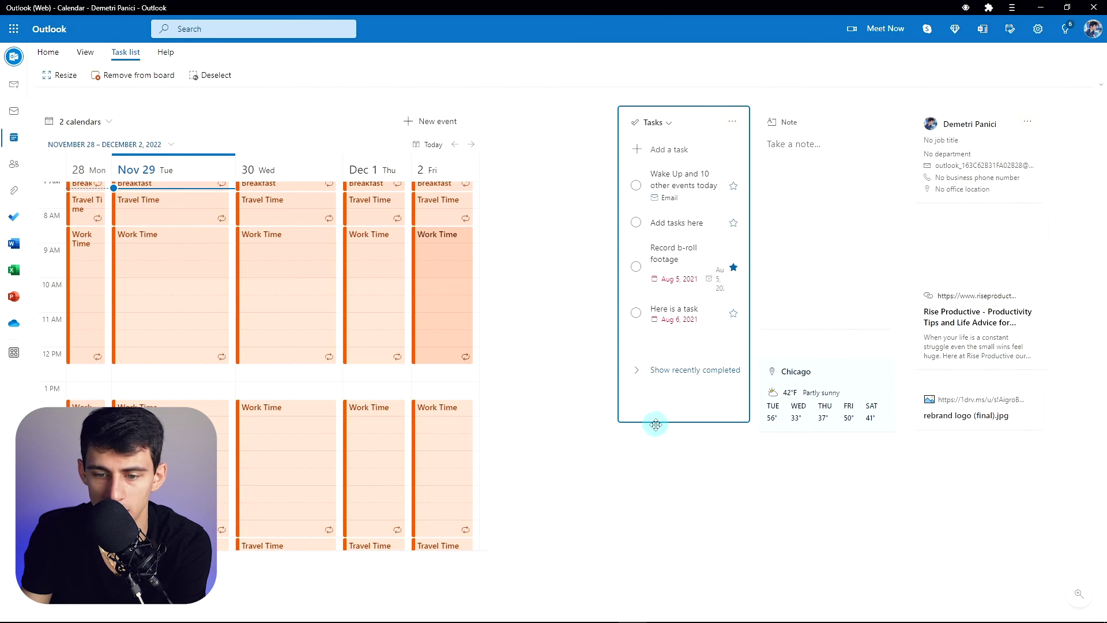
pyautogui.click(495, 321)
pyautogui.moveTo(495, 317); pyautogui.dragTo(586, 314)
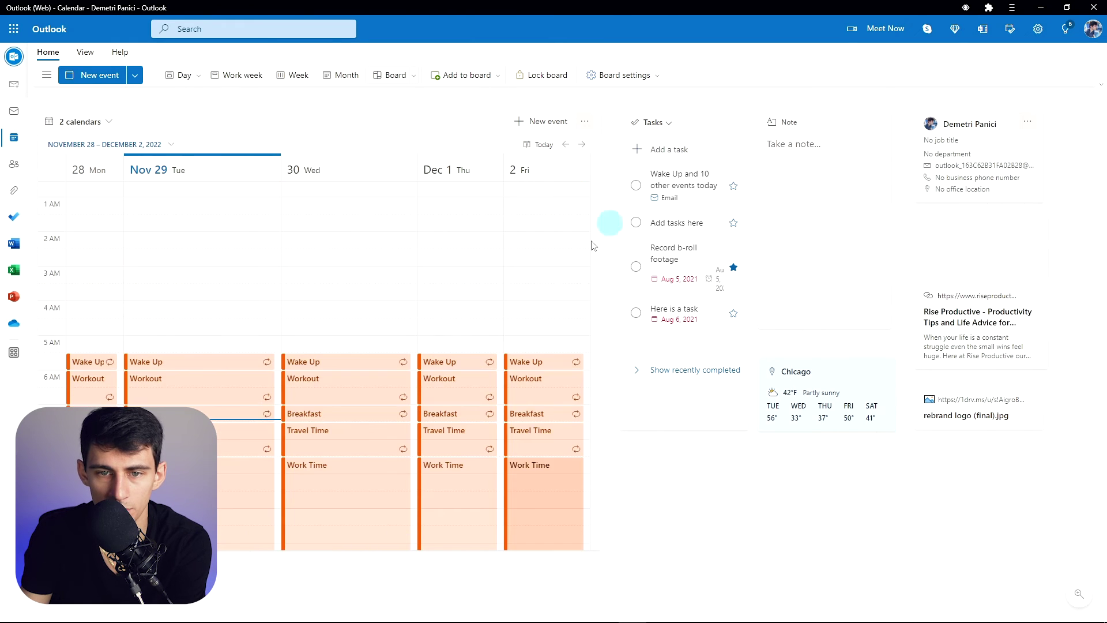
# Return from Mail to the calendar board and show the Tasks card's list choices, including My Day and Groceries.
pyautogui.click(14, 110)
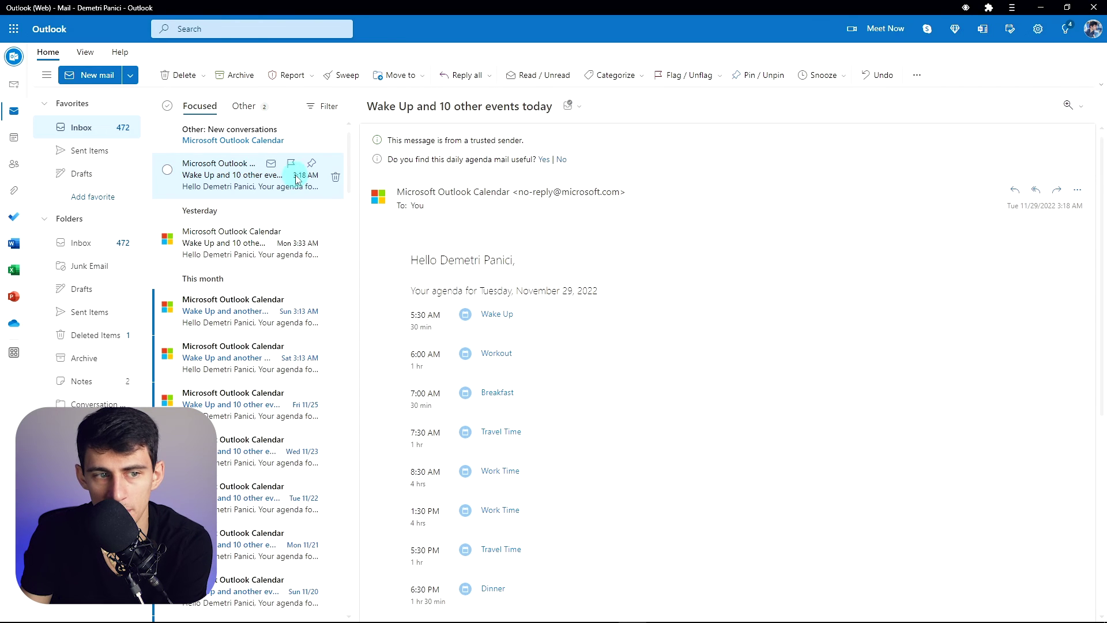
pyautogui.click(13, 137)
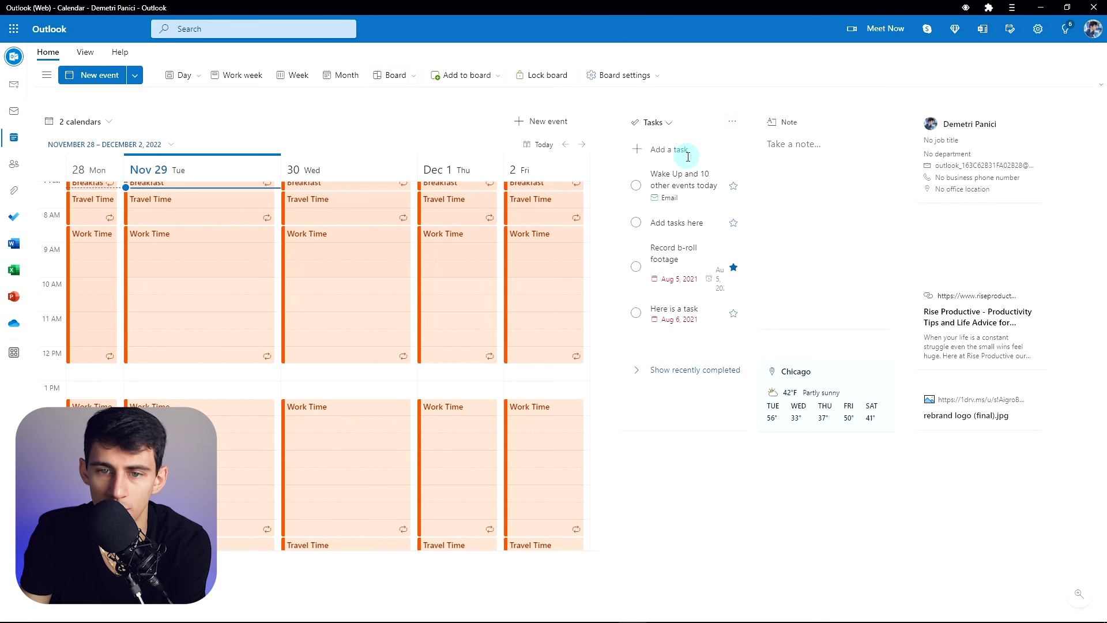
pyautogui.click(658, 123)
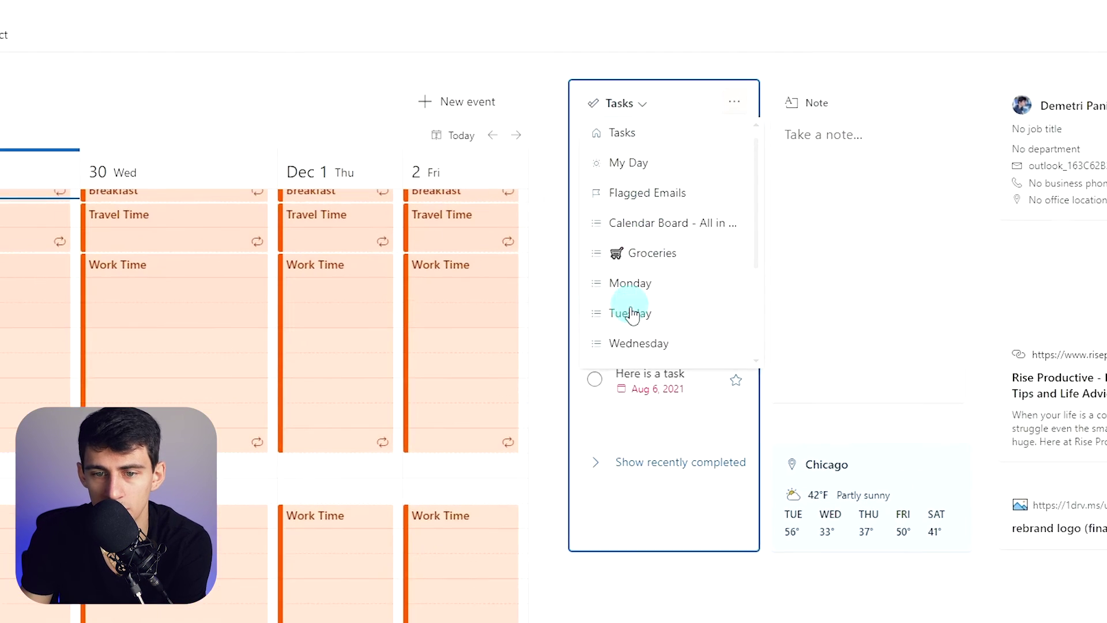
pyautogui.scroll(-3, 668, 282)
pyautogui.scroll(3, 643, 172)
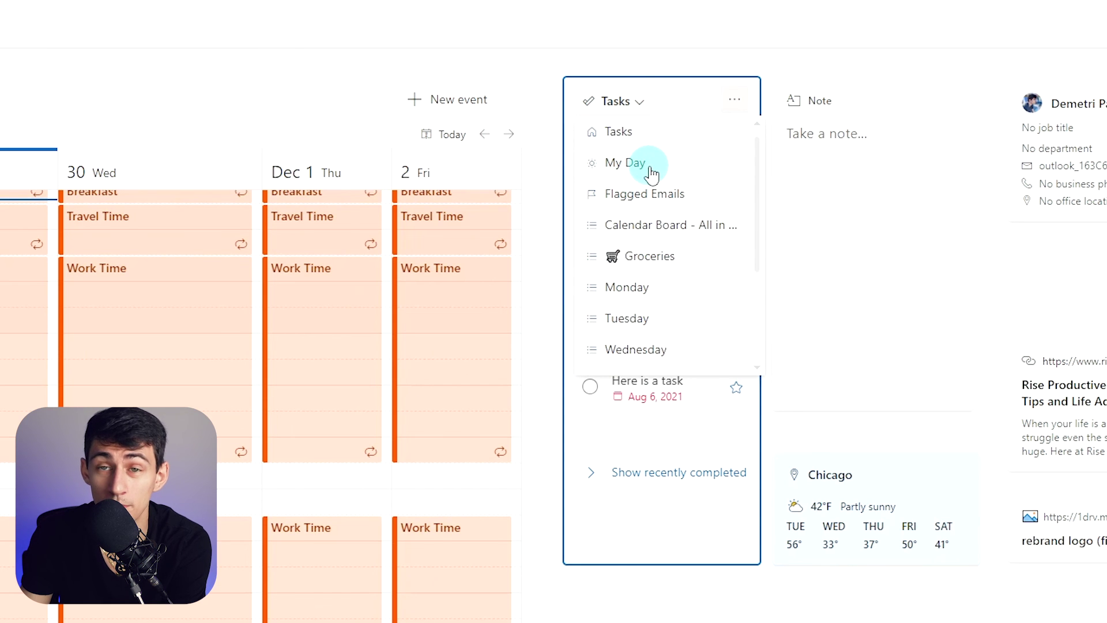
pyautogui.scroll(-3, 638, 255)
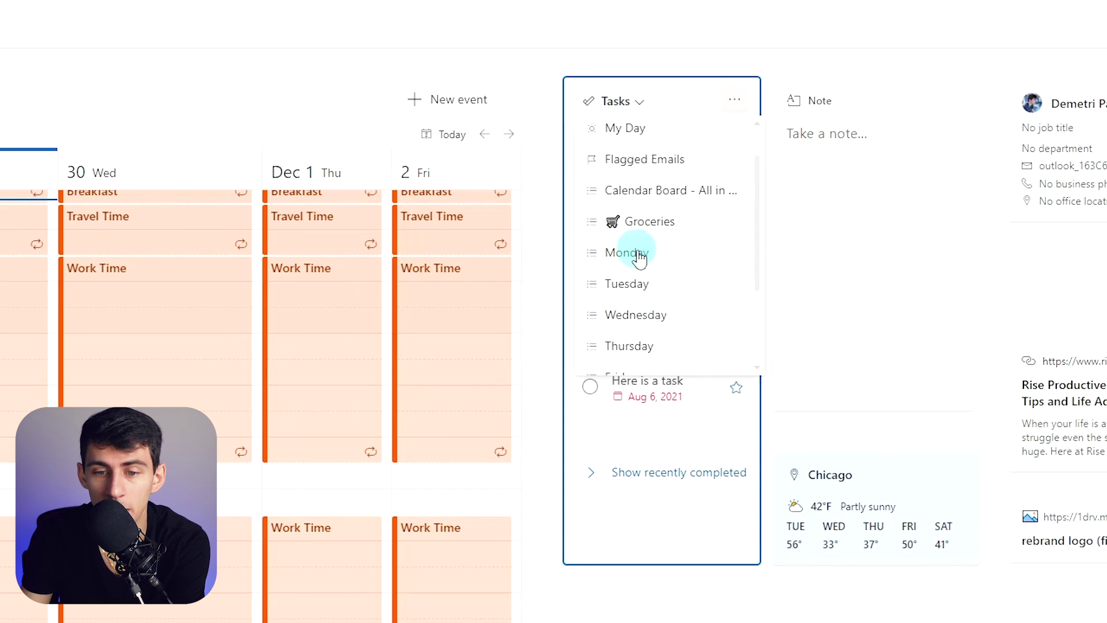
pyautogui.scroll(3, 652, 231)
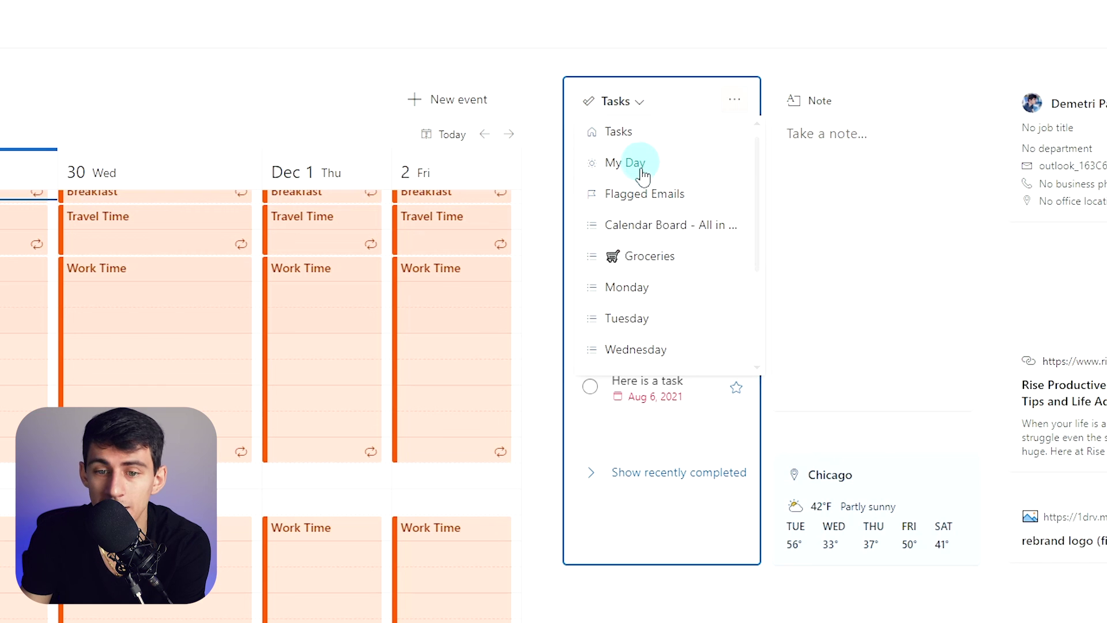